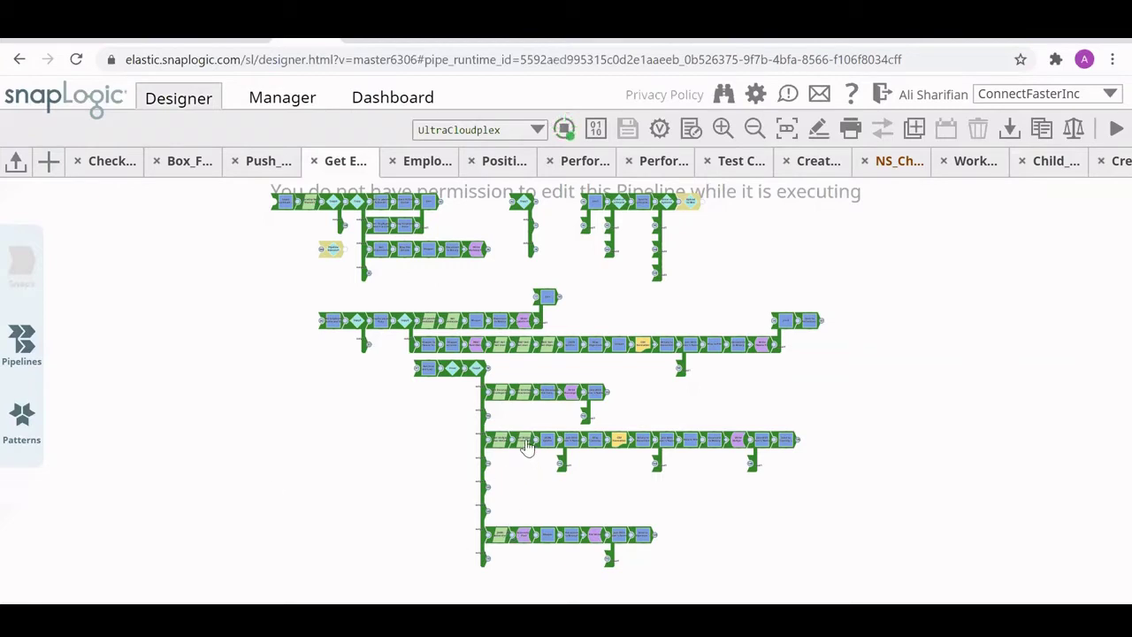
Step: Review the Push_, Box_F and Get E pipelines in the SnapLogic Designer
{"action": "left_click", "coordinate": [268, 166]}
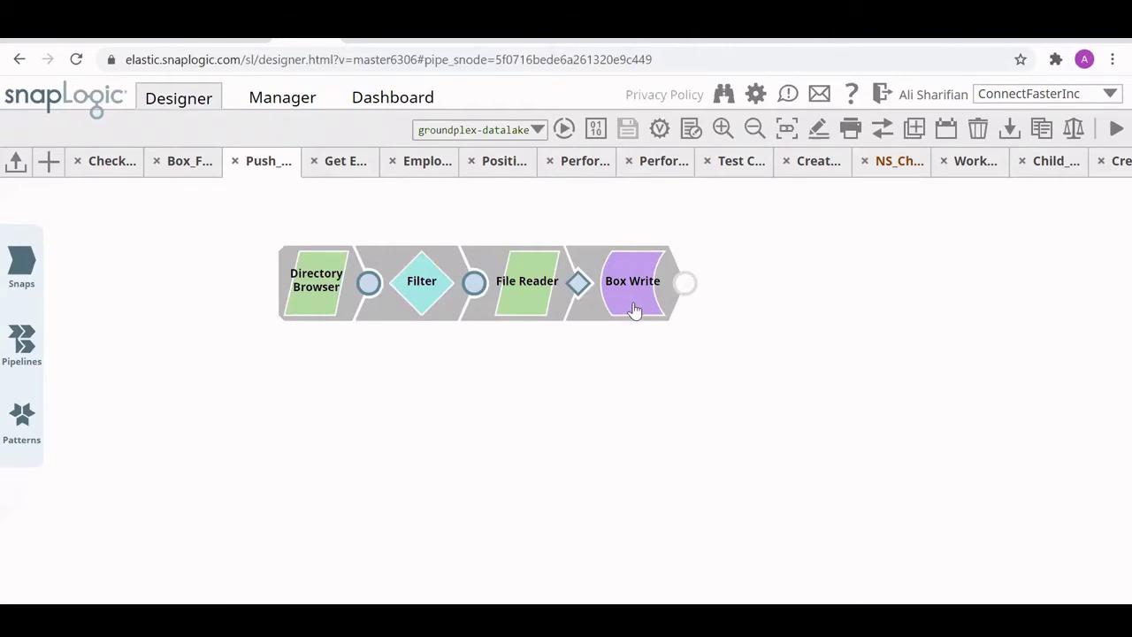
{"action": "right_click", "coordinate": [186, 168]}
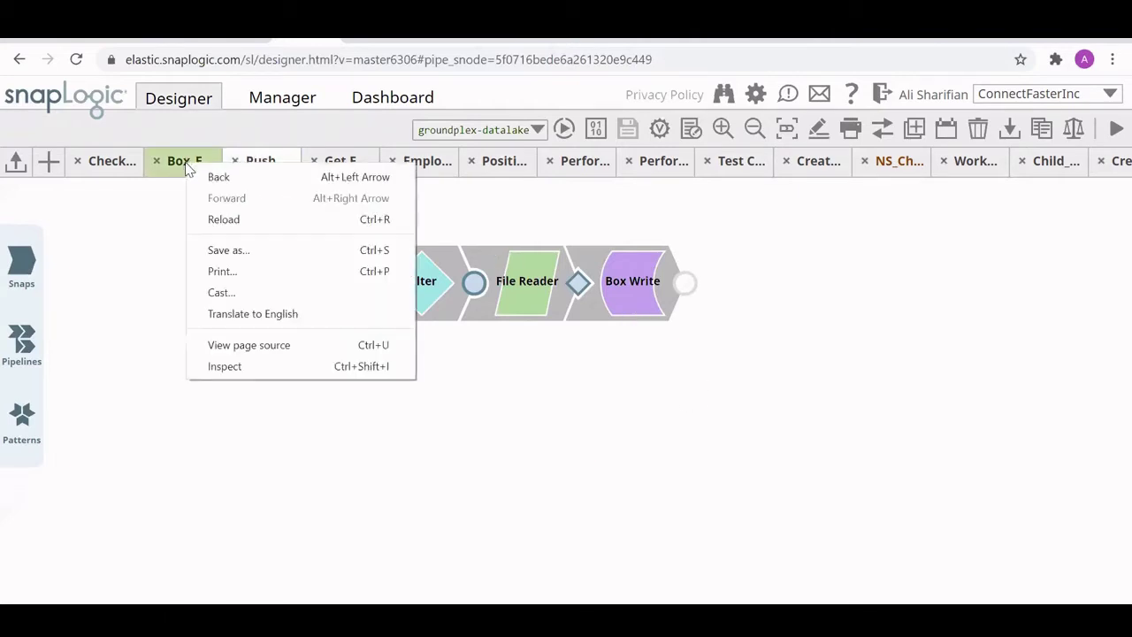
{"action": "left_click", "coordinate": [179, 157]}
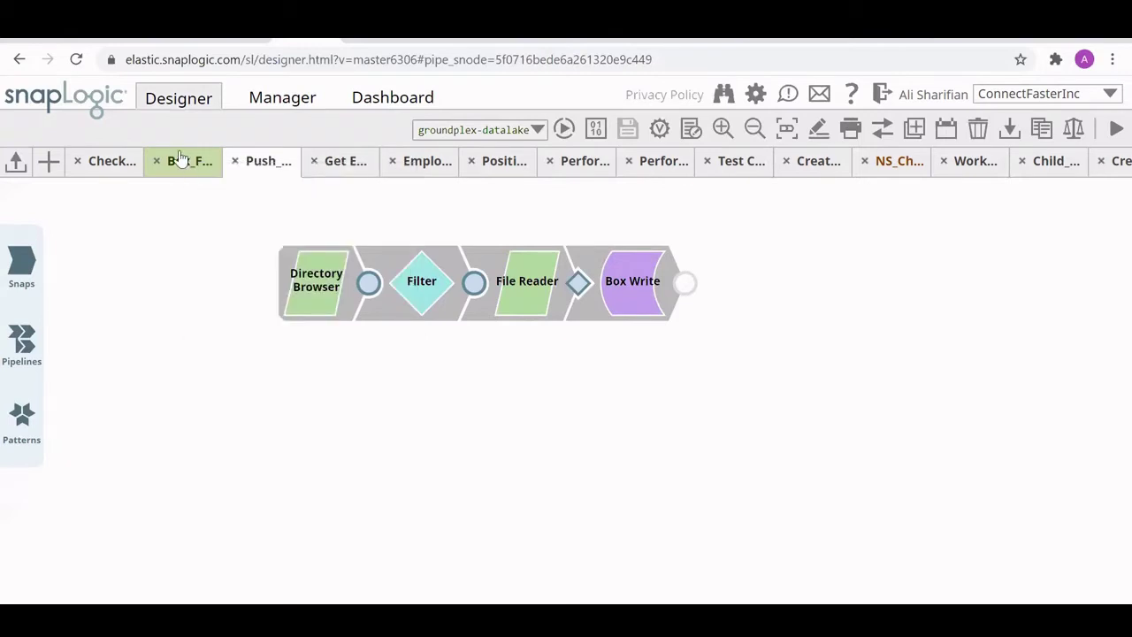
{"action": "left_click", "coordinate": [180, 158]}
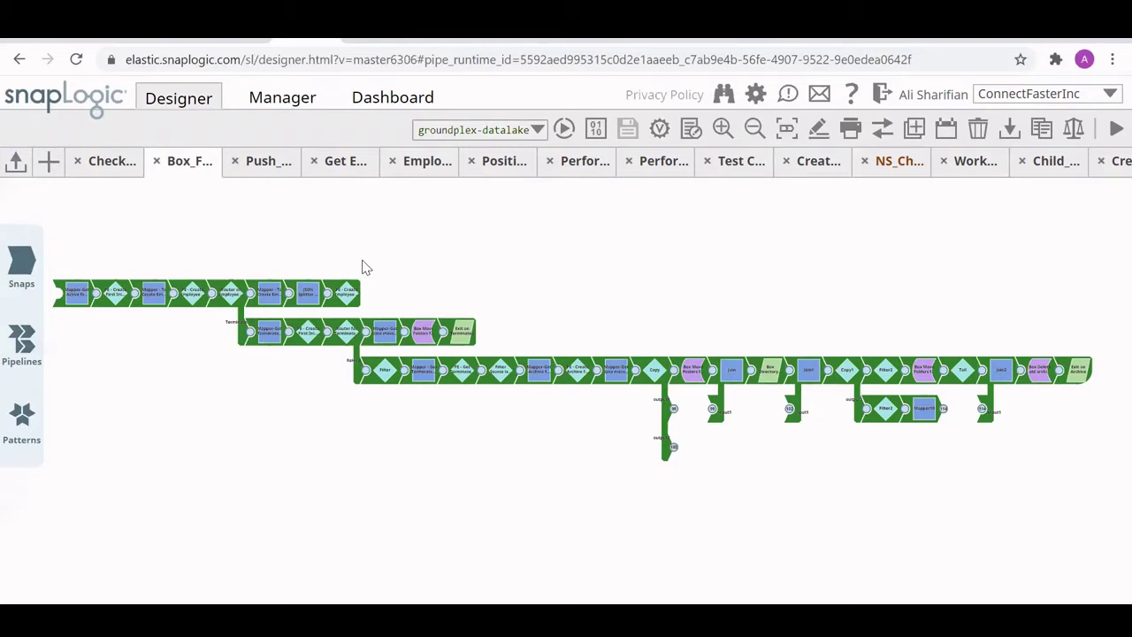
{"action": "left_click", "coordinate": [361, 168]}
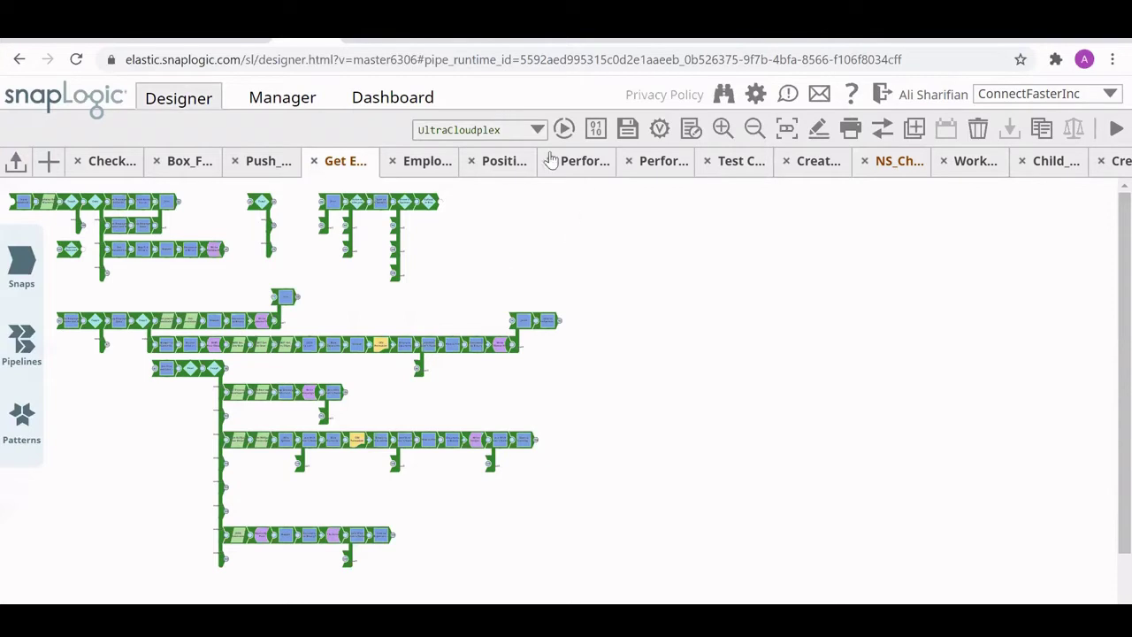
Step: Switch to Box and open the Lifecycle folder of the most recently updated employee under Sample File Structure, Active, S
{"action": "left_click", "coordinate": [373, 39]}
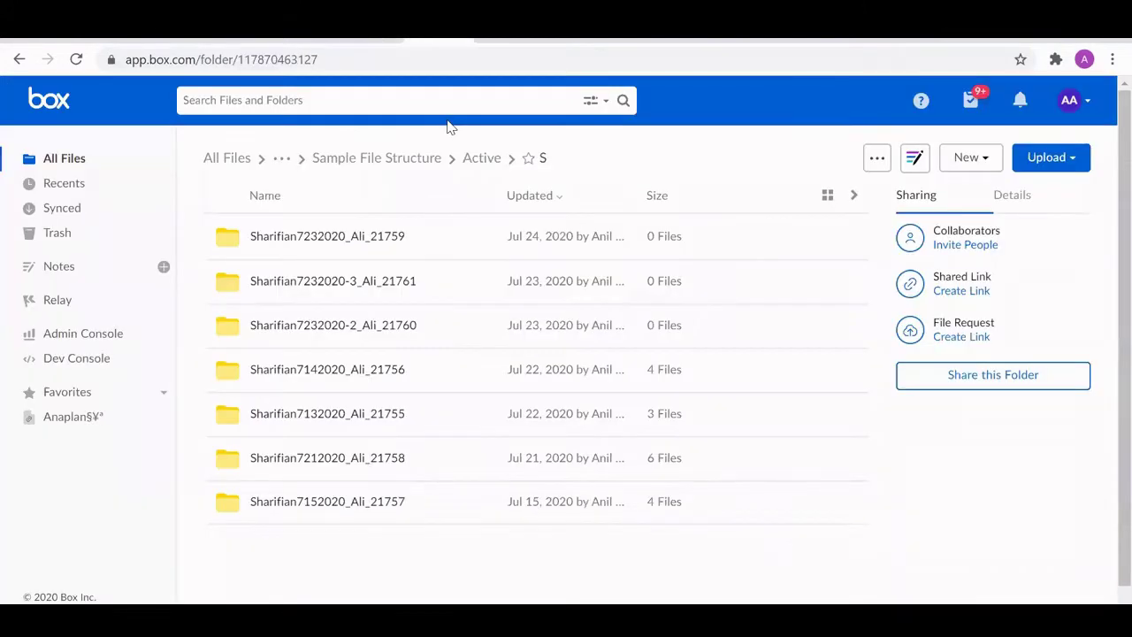
{"action": "left_click", "coordinate": [425, 166]}
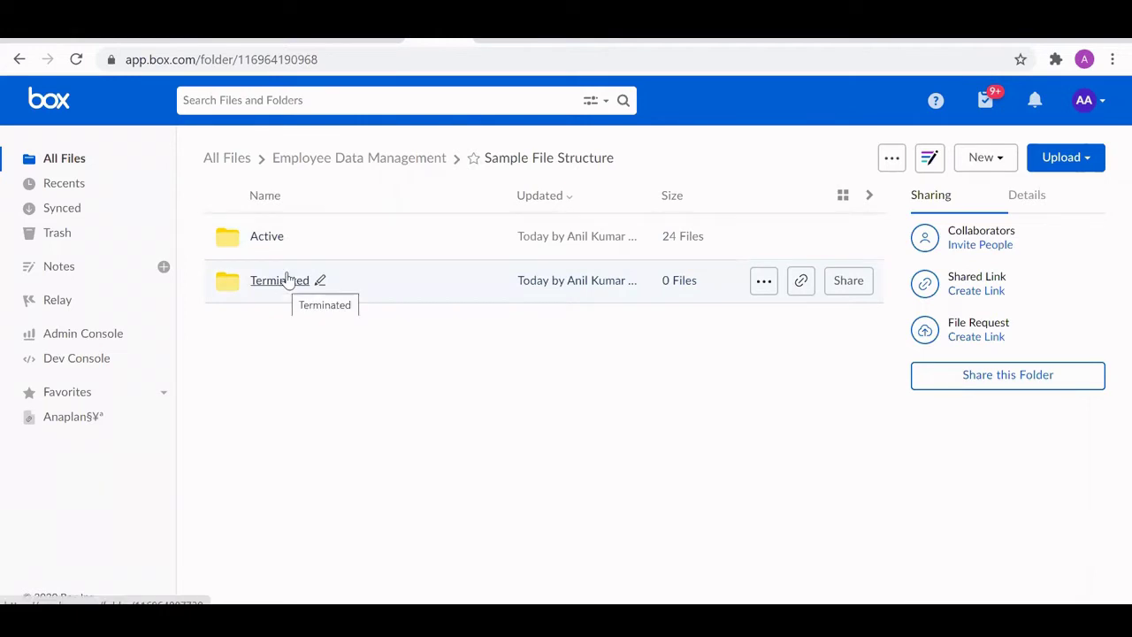
{"action": "left_click", "coordinate": [268, 243]}
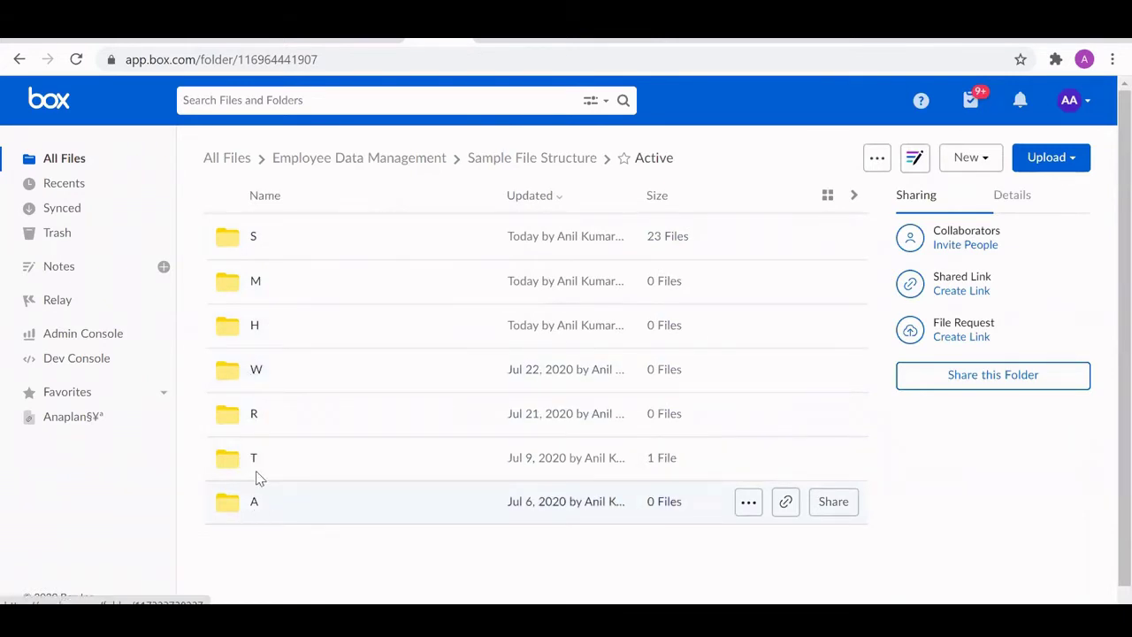
{"action": "left_click", "coordinate": [253, 238]}
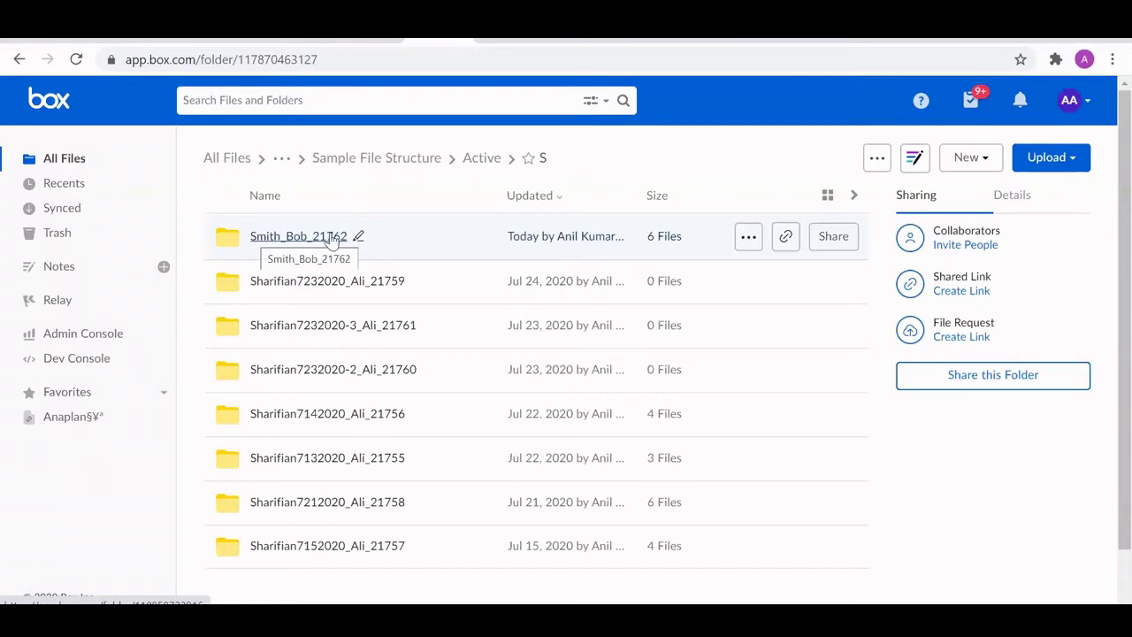
{"action": "left_click", "coordinate": [329, 239]}
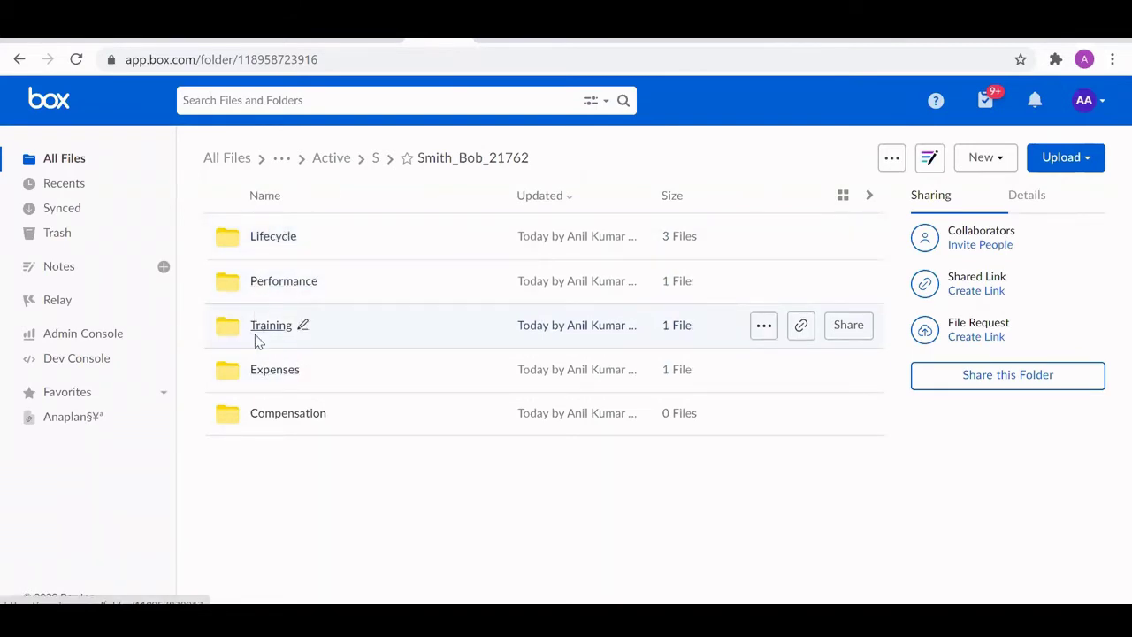
{"action": "left_click", "coordinate": [276, 237]}
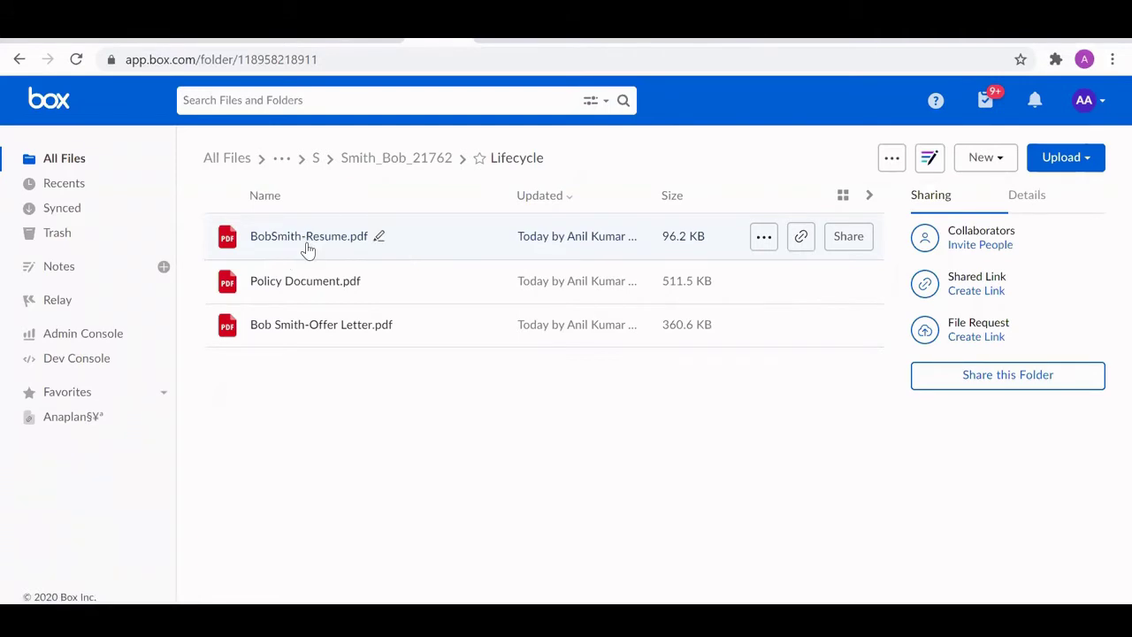
Step: Preview the employee's resume PDF, read through its experience and education sections, and close it
{"action": "left_click", "coordinate": [306, 247]}
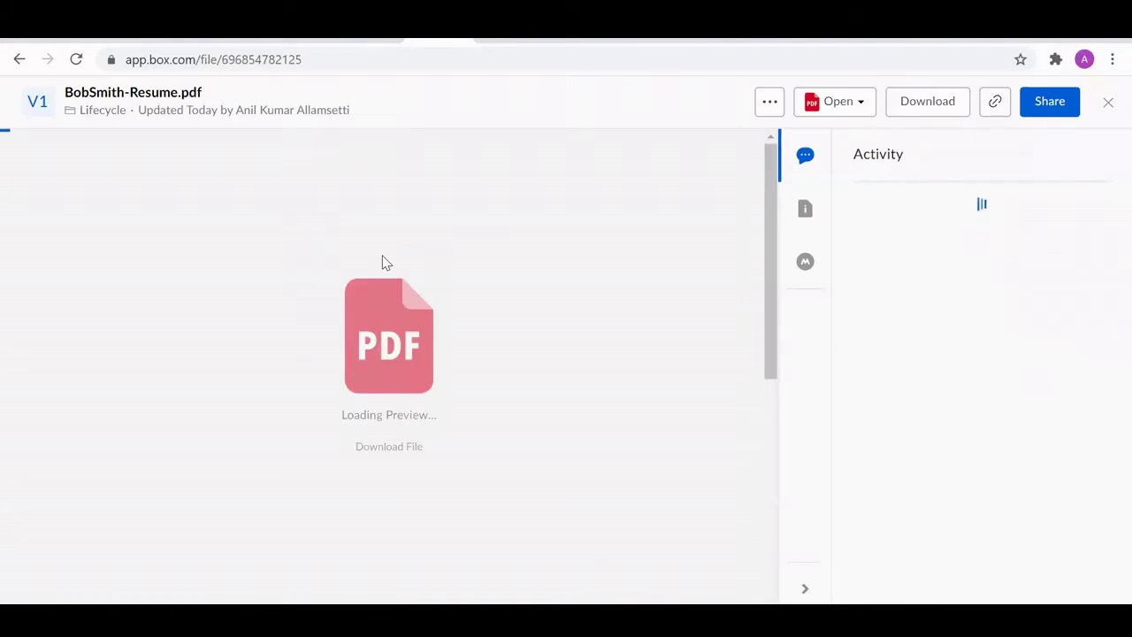
{"action": "scroll", "coordinate": [480, 409], "scroll_direction": "down", "scroll_amount": 4}
{"action": "scroll", "coordinate": [481, 409], "scroll_direction": "up", "scroll_amount": 4}
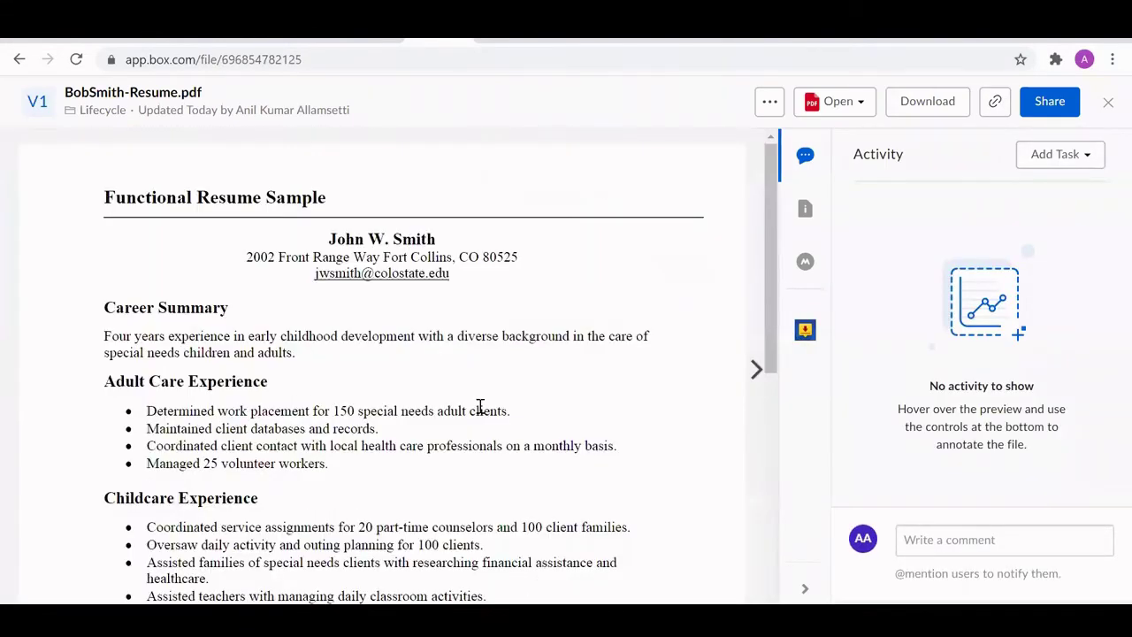
{"action": "scroll", "coordinate": [481, 405], "scroll_direction": "down", "scroll_amount": 2}
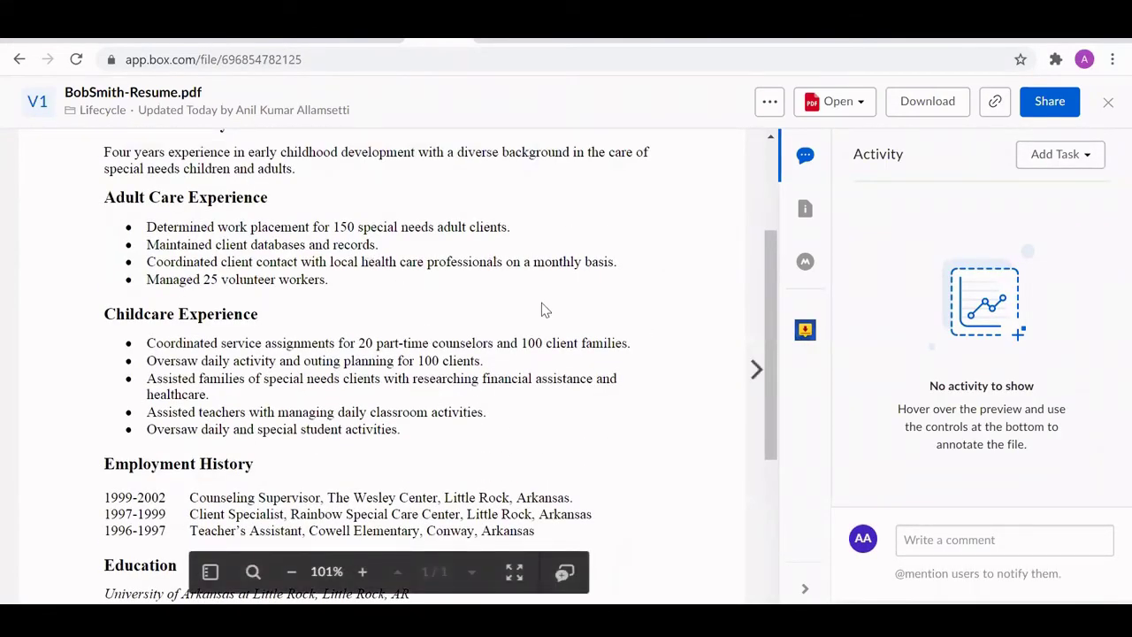
{"action": "scroll", "coordinate": [544, 309], "scroll_direction": "up", "scroll_amount": 1}
{"action": "scroll", "coordinate": [544, 309], "scroll_direction": "down", "scroll_amount": 1}
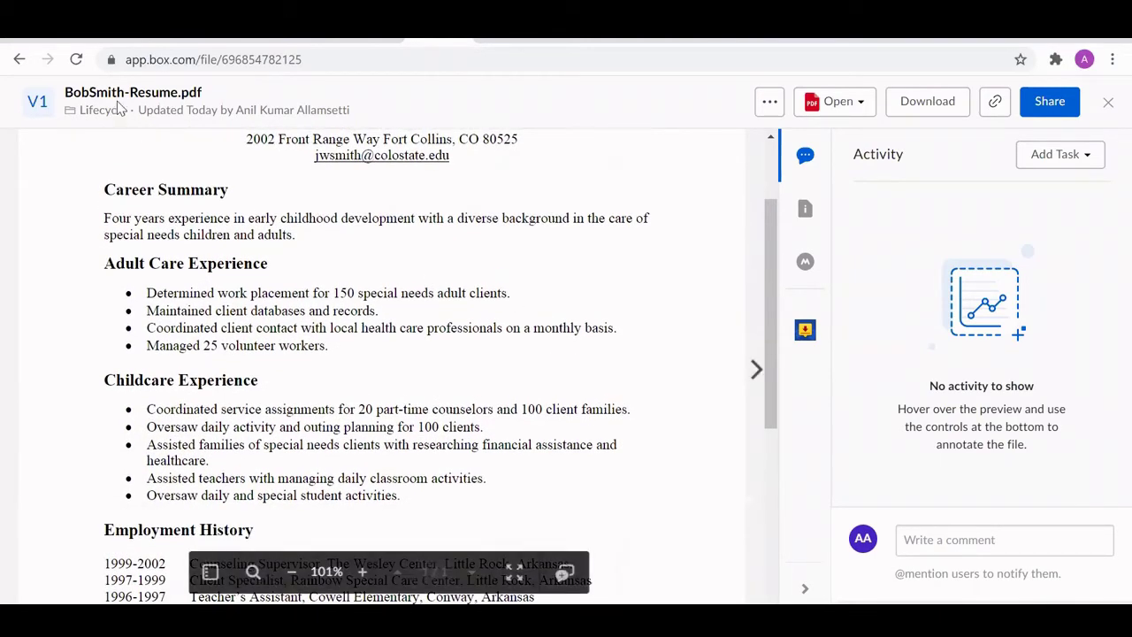
{"action": "scroll", "coordinate": [326, 261], "scroll_direction": "down", "scroll_amount": 2}
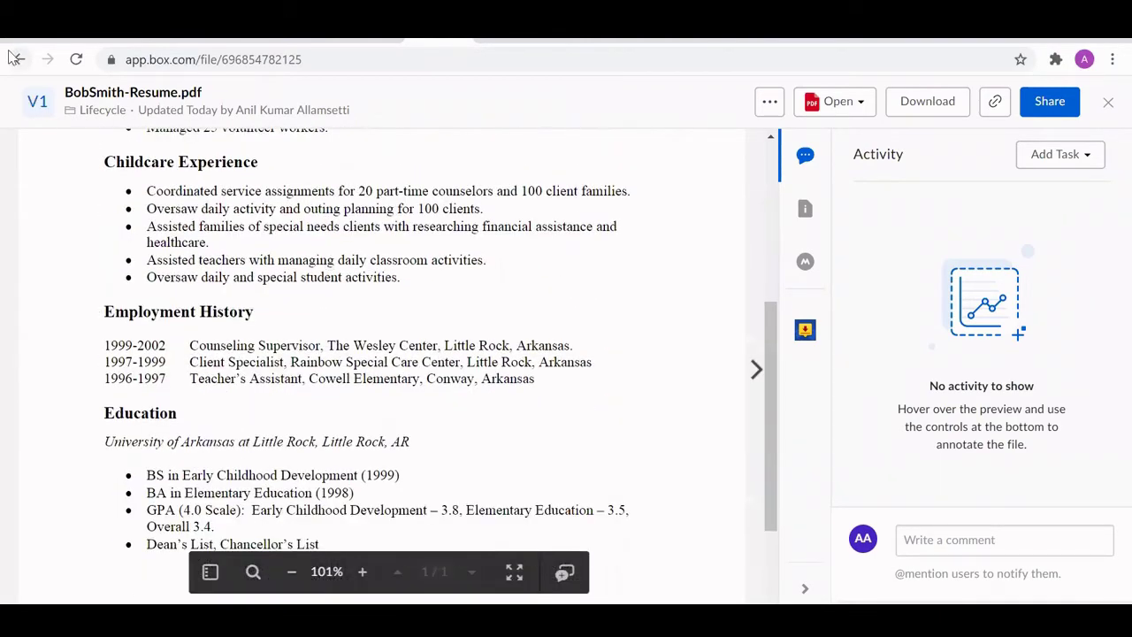
{"action": "left_click", "coordinate": [1109, 102]}
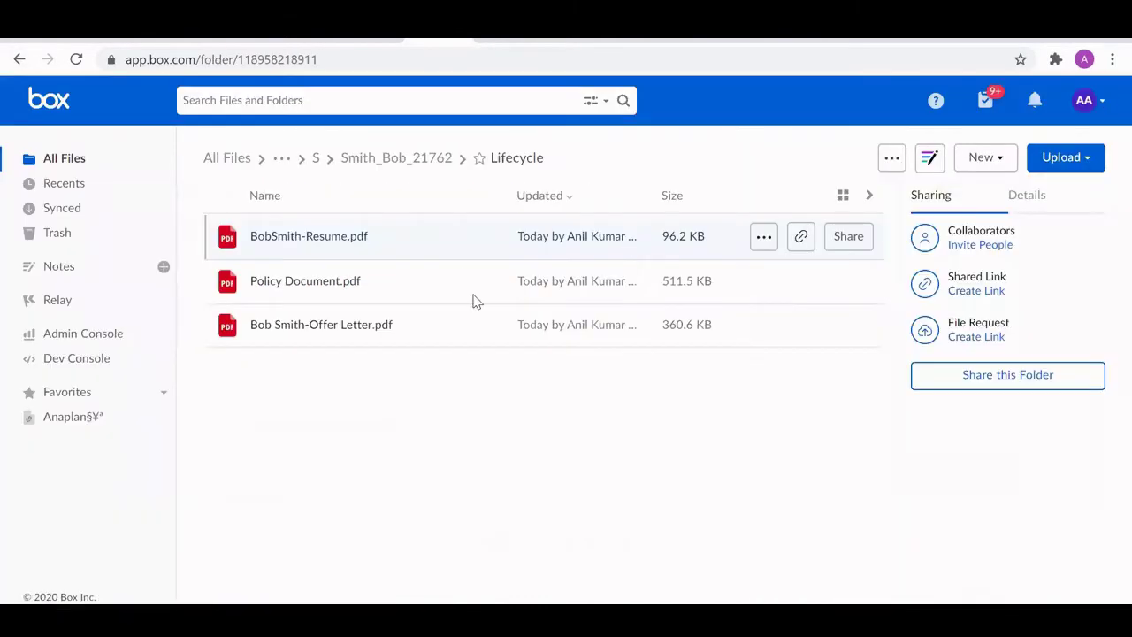
Step: Preview Policy Document.pdf, check the signature area at the end of its first page, and close it
{"action": "left_click", "coordinate": [317, 283]}
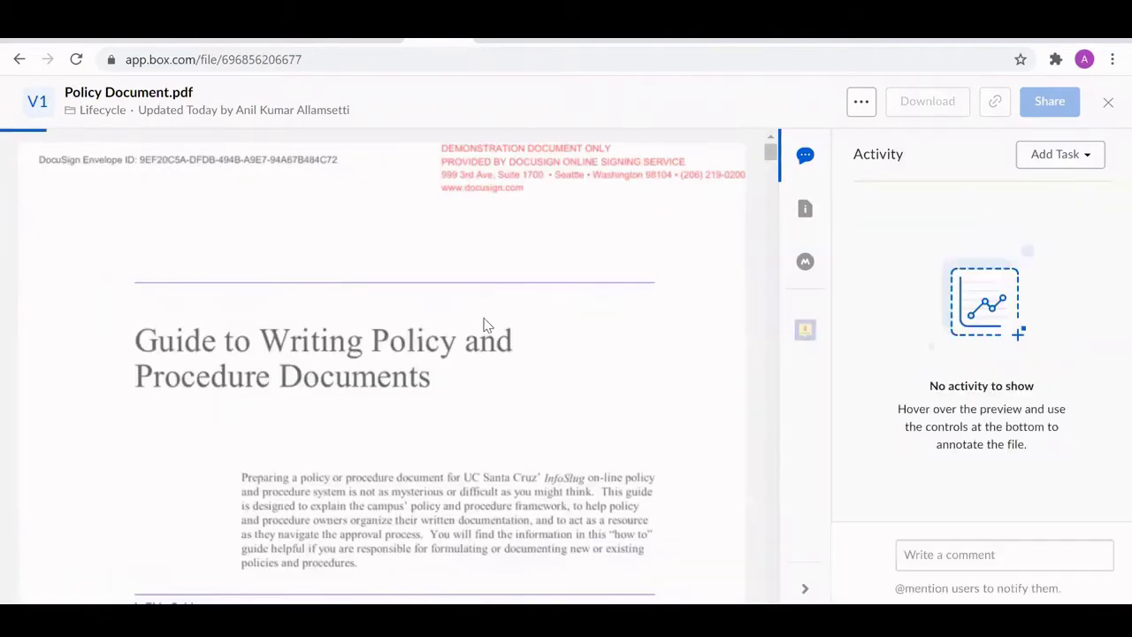
{"action": "scroll", "coordinate": [485, 324], "scroll_direction": "down", "scroll_amount": 3}
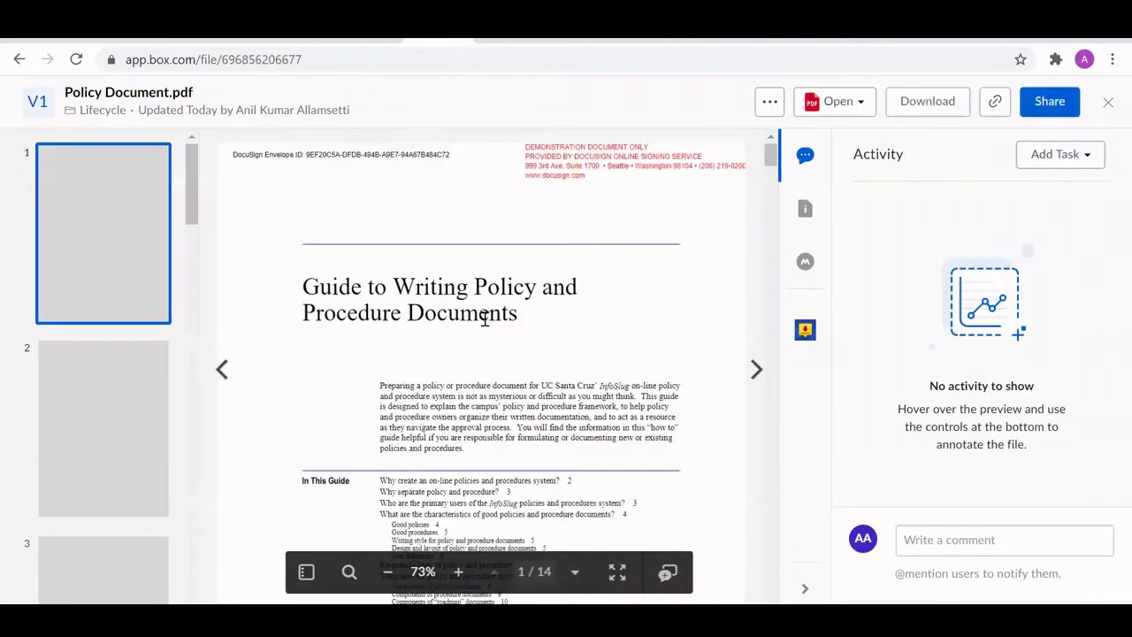
{"action": "scroll", "coordinate": [484, 319], "scroll_direction": "down", "scroll_amount": 2}
{"action": "scroll", "coordinate": [485, 319], "scroll_direction": "down", "scroll_amount": 3}
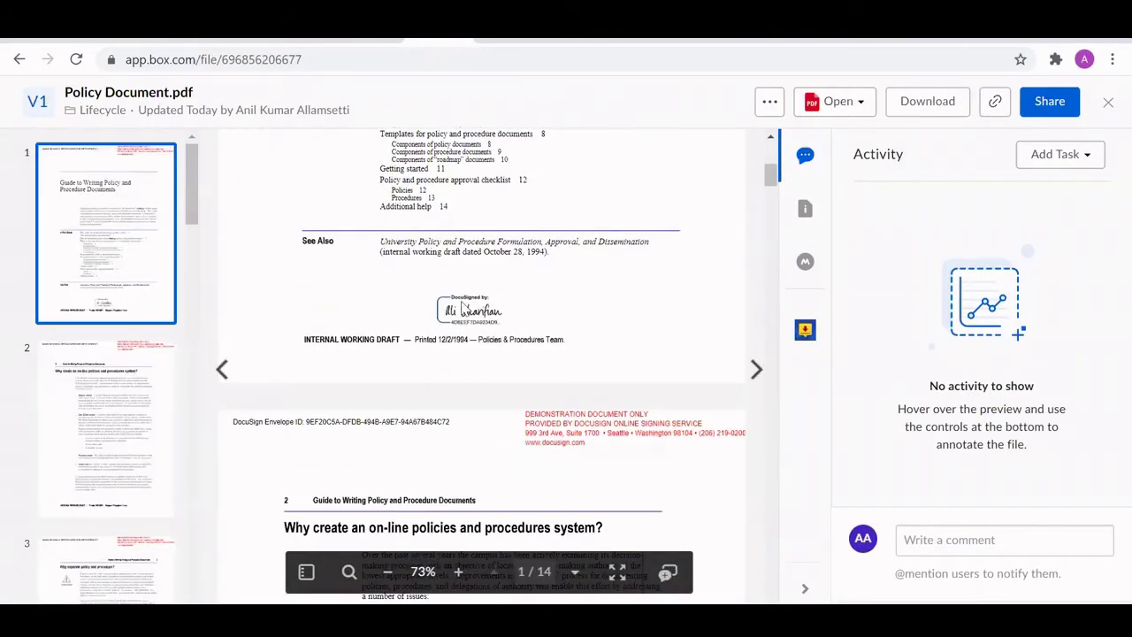
{"action": "scroll", "coordinate": [454, 308], "scroll_direction": "up", "scroll_amount": 4}
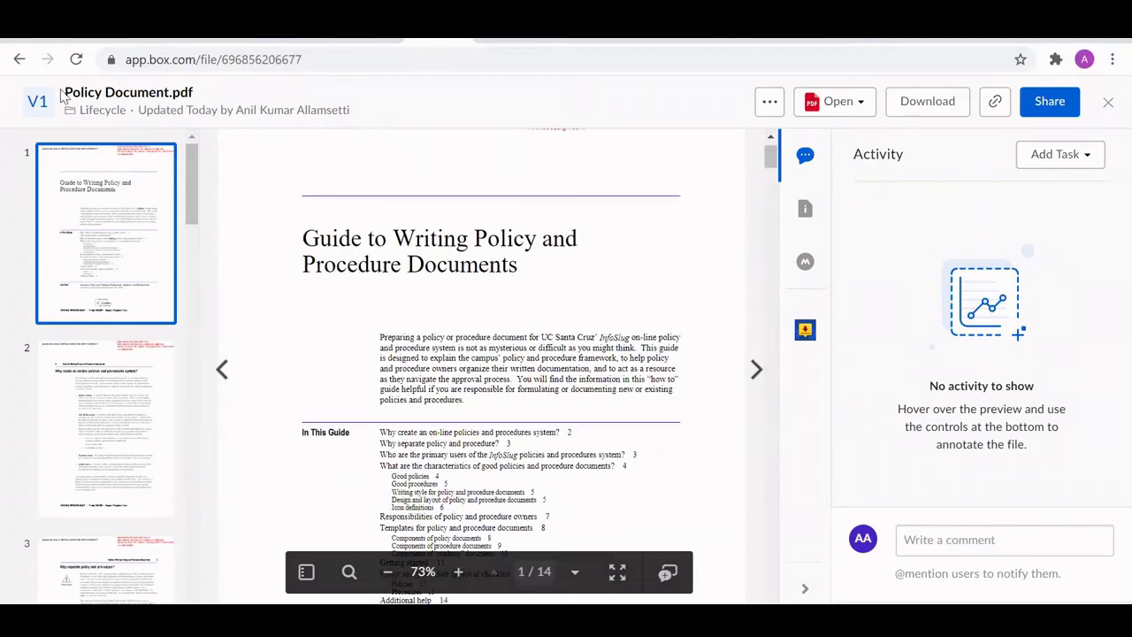
{"action": "left_click", "coordinate": [1107, 106]}
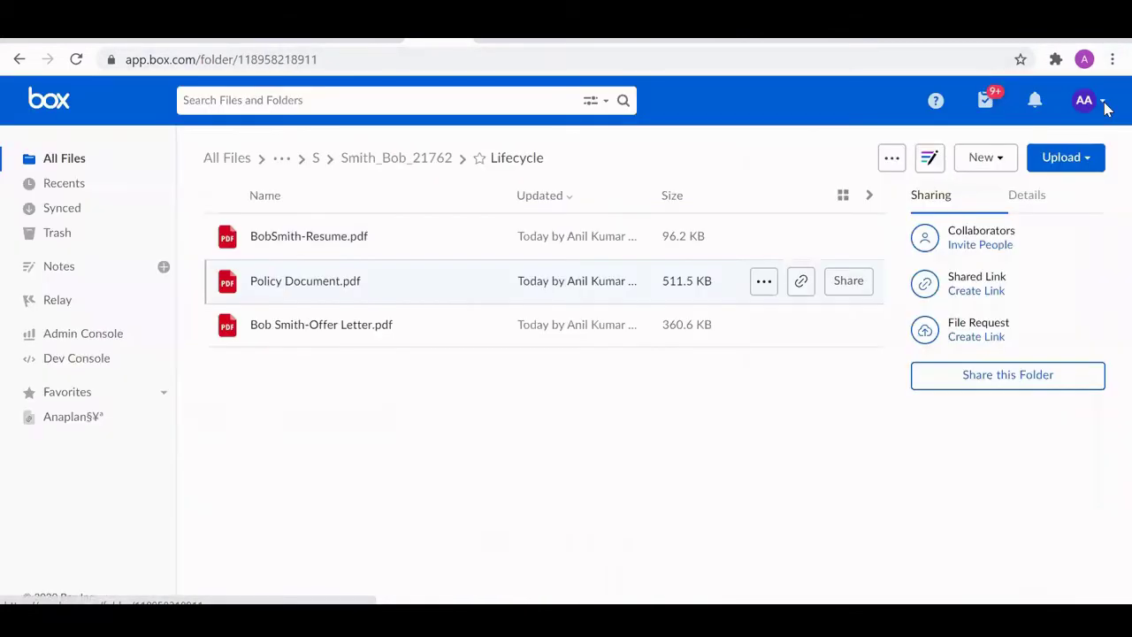
Step: Preview the employee's offer letter PDF through the end of page one, and return to the Lifecycle folder
{"action": "left_click", "coordinate": [318, 327]}
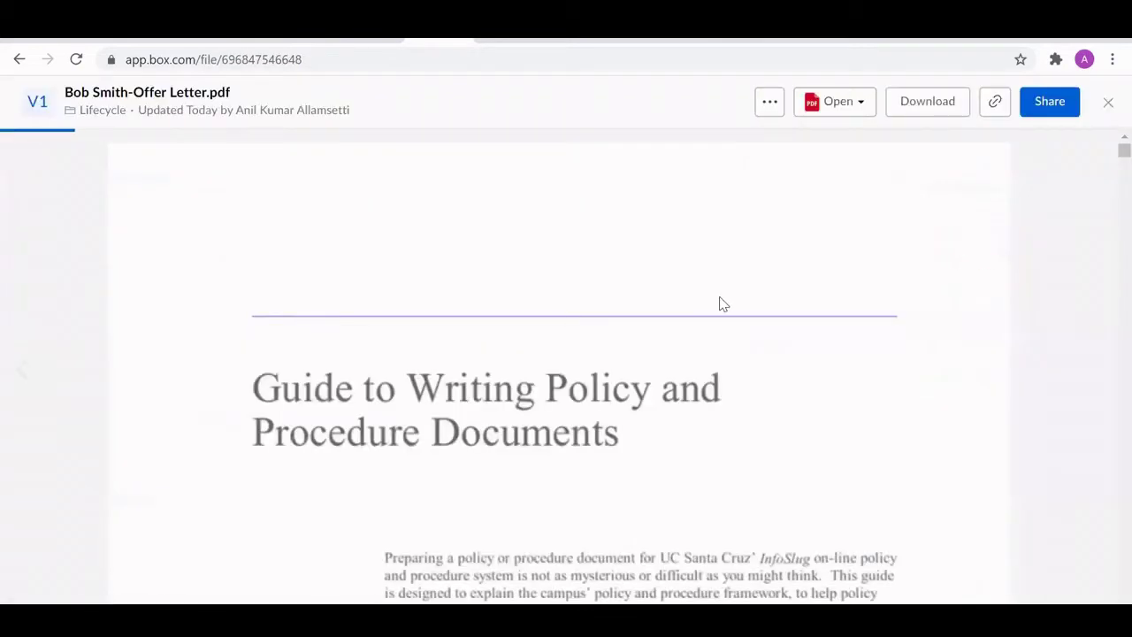
{"action": "scroll", "coordinate": [650, 261], "scroll_direction": "down", "scroll_amount": 3}
{"action": "scroll", "coordinate": [650, 262], "scroll_direction": "down", "scroll_amount": 3}
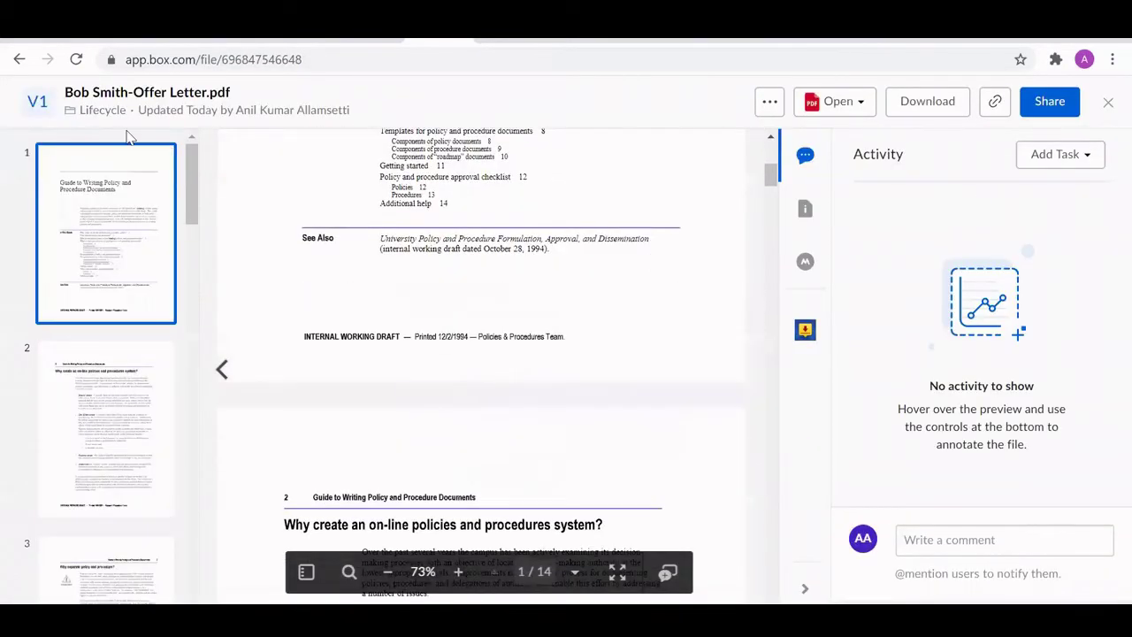
{"action": "left_click", "coordinate": [19, 59]}
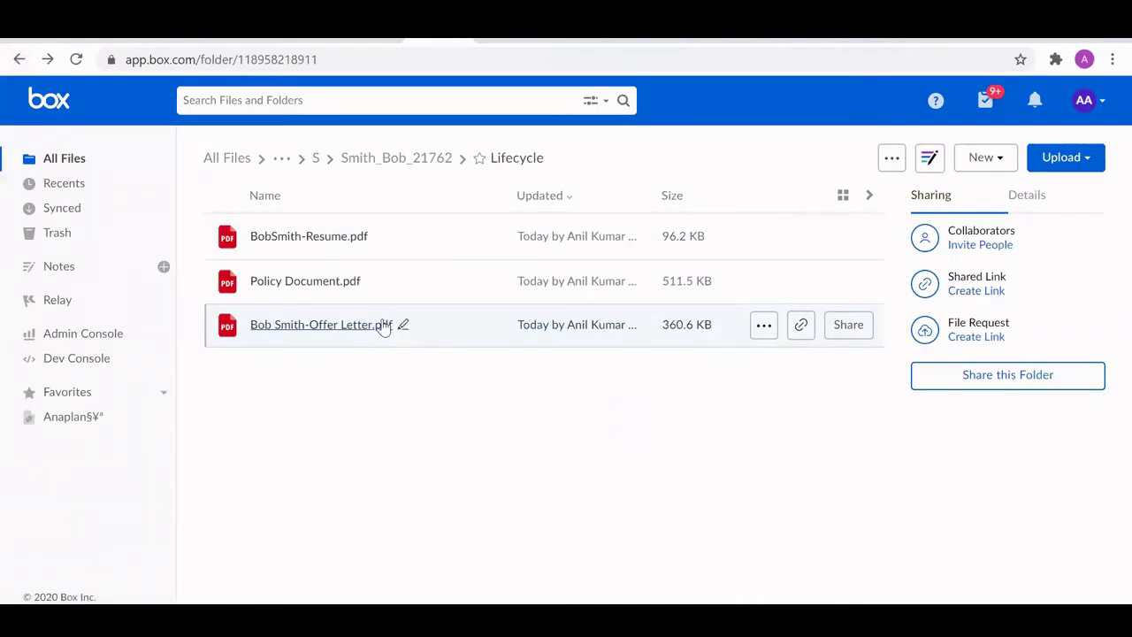
Step: Open the employee's Performance folder, review the objectives in the OKR CSV file, and close the preview
{"action": "left_click", "coordinate": [428, 159]}
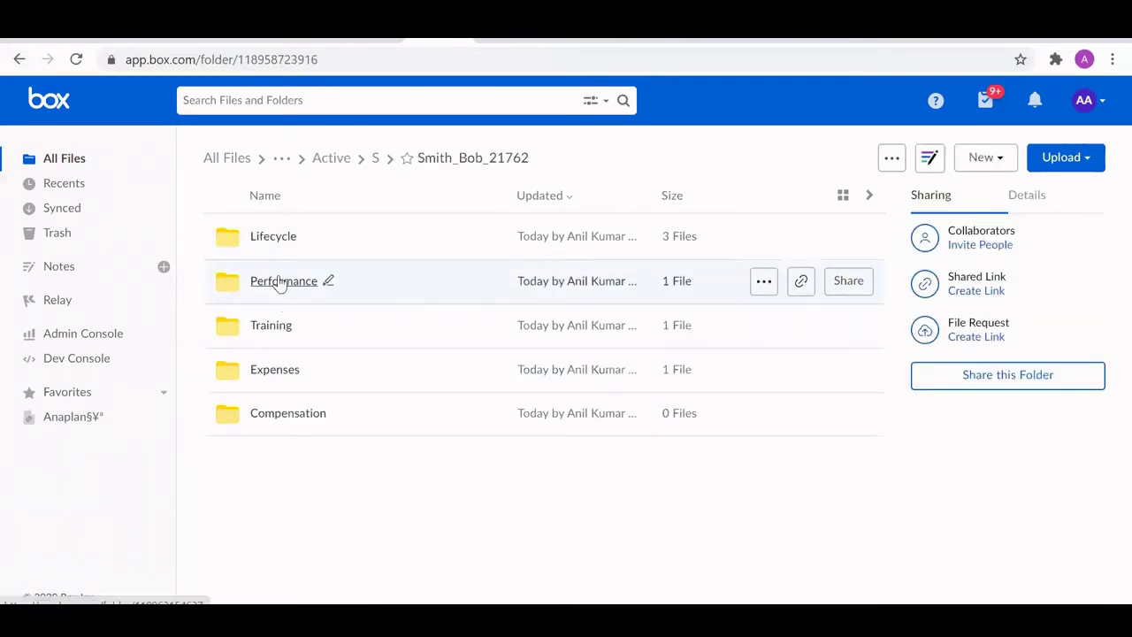
{"action": "left_click", "coordinate": [280, 281]}
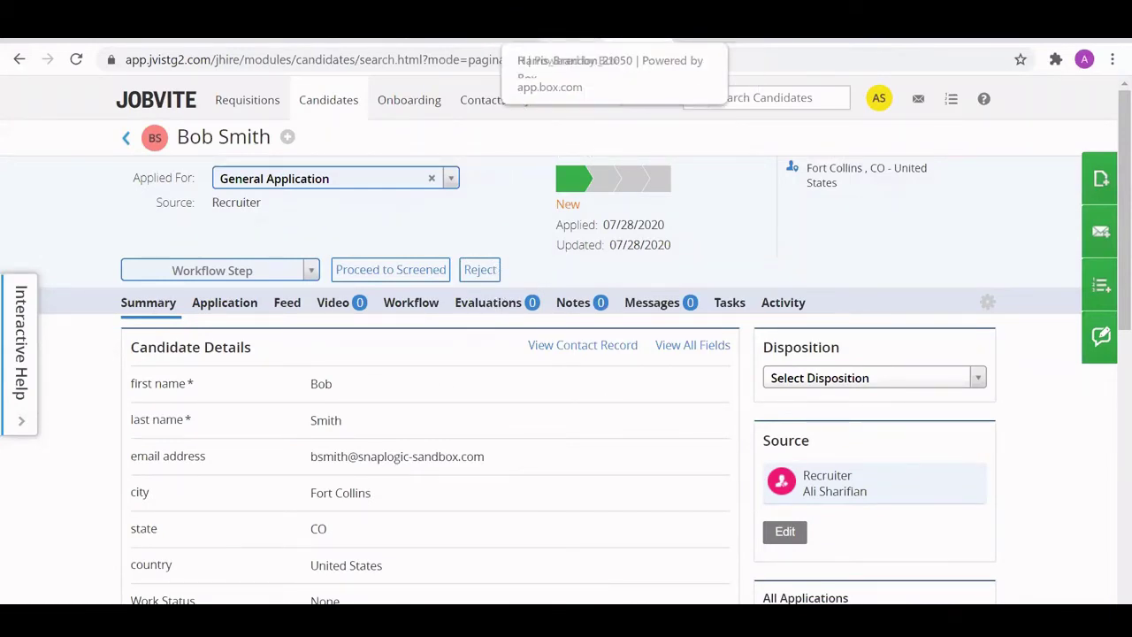
{"action": "left_click", "coordinate": [303, 27]}
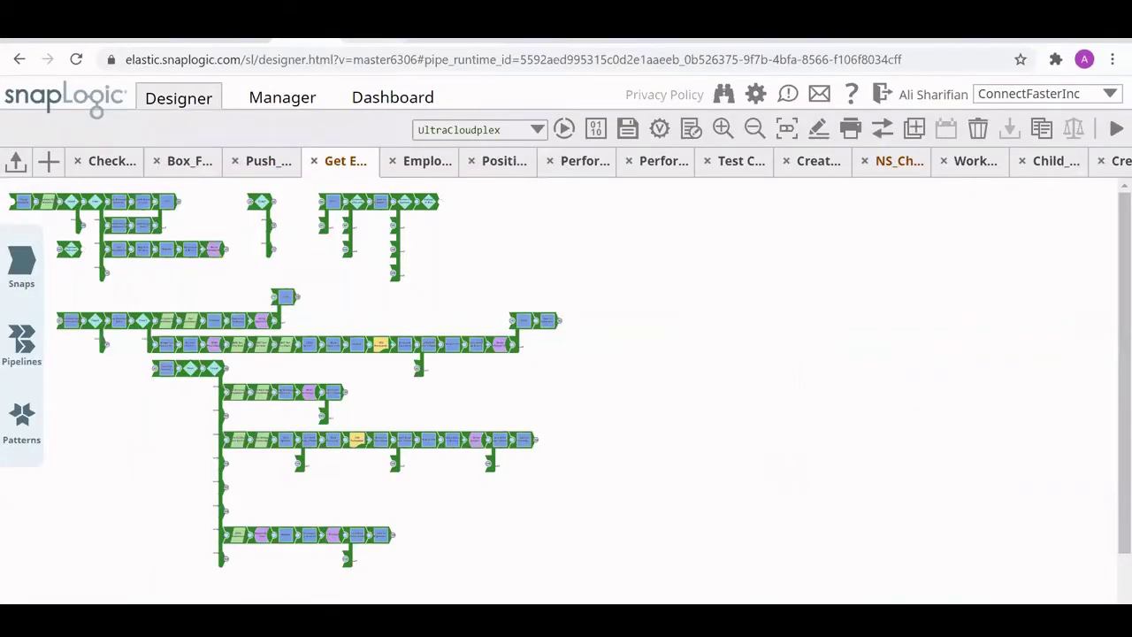
{"action": "left_click", "coordinate": [440, 27]}
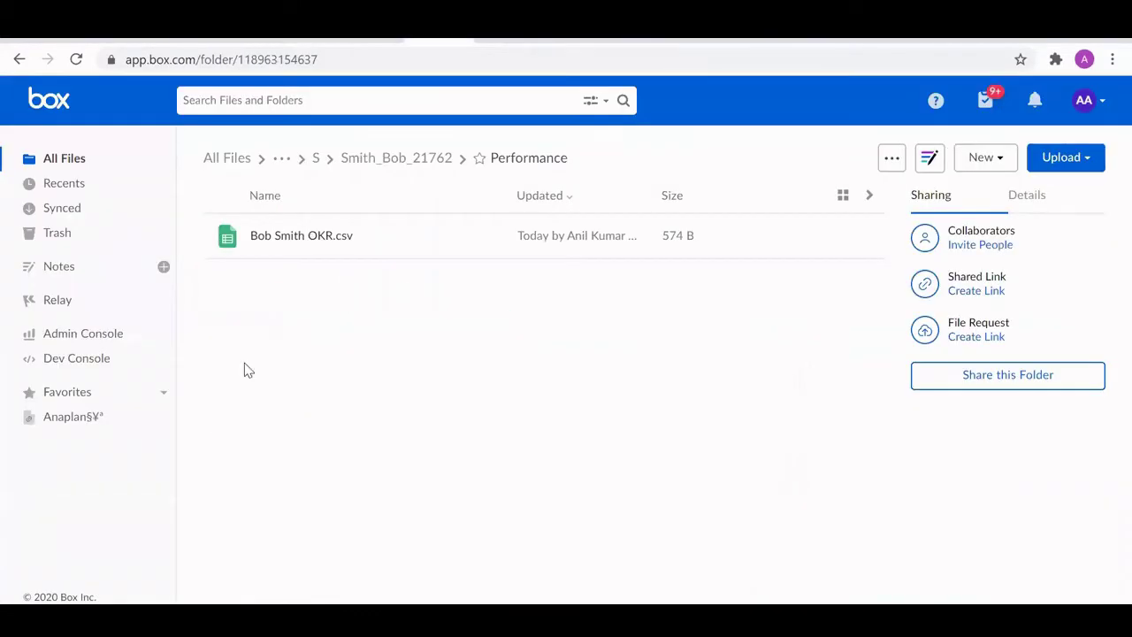
{"action": "left_click", "coordinate": [308, 239]}
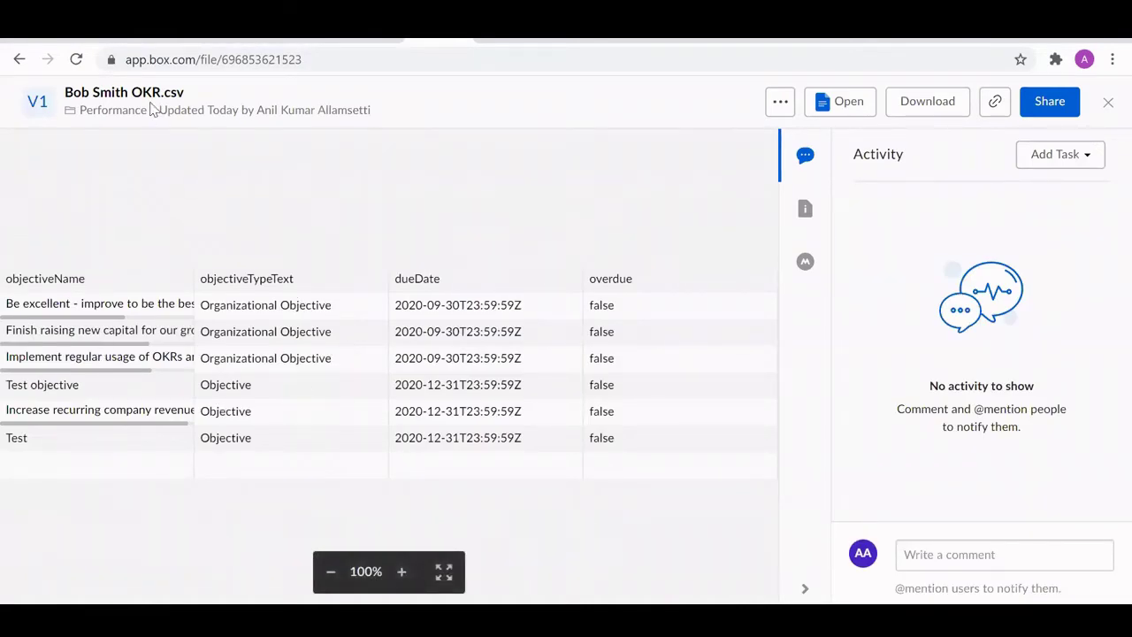
{"action": "left_click", "coordinate": [1111, 101]}
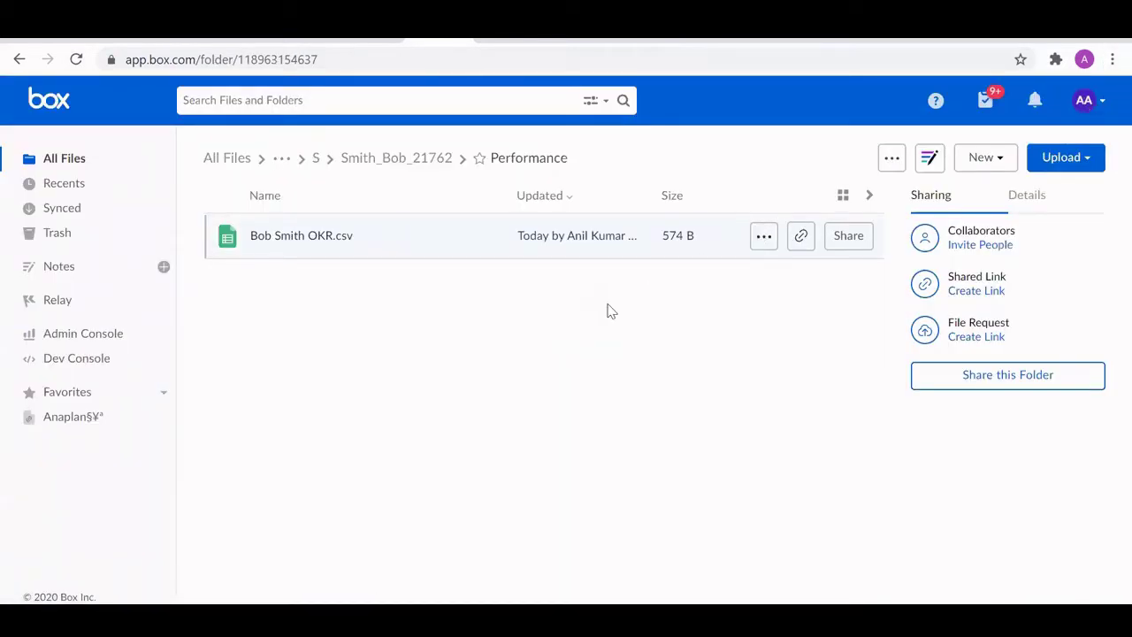
Step: Open the employee's Training folder in Box, check the matching student's e-mail in Skilljar, and return to Box
{"action": "left_click", "coordinate": [410, 164]}
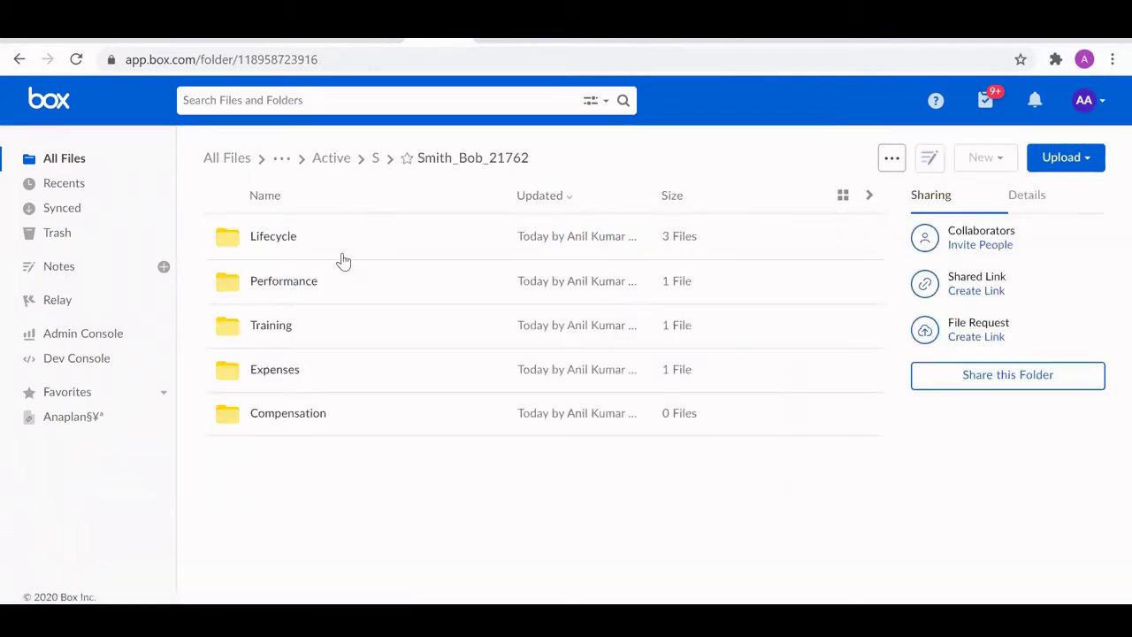
{"action": "left_click", "coordinate": [271, 327]}
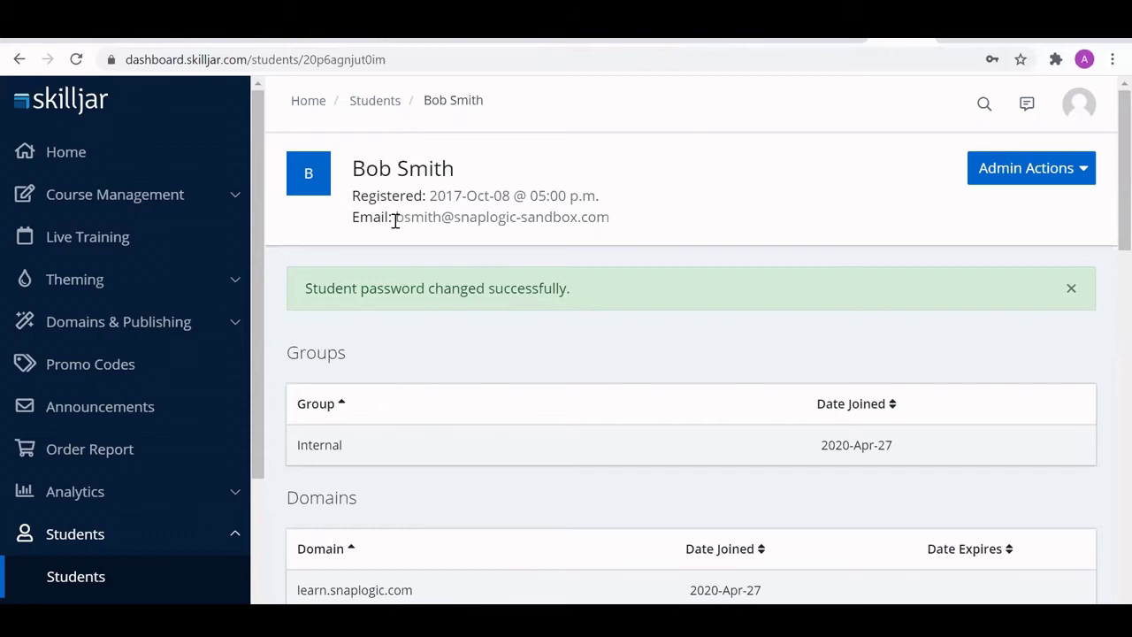
{"action": "left_click_drag", "start_coordinate": [395, 217], "coordinate": [608, 214]}
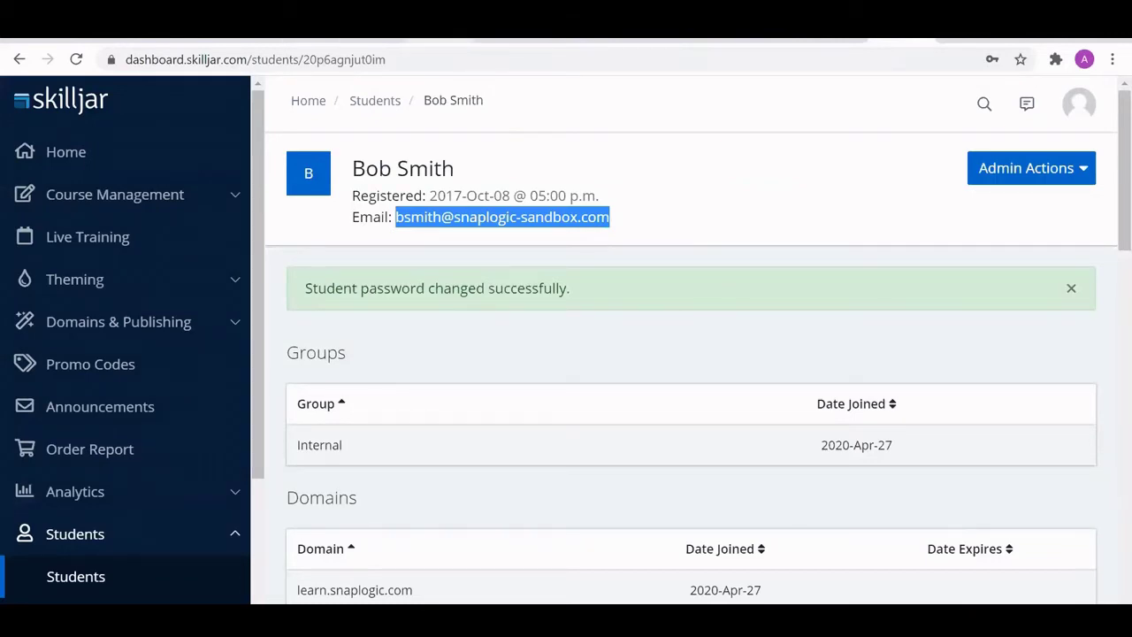
{"action": "left_click", "coordinate": [439, 33]}
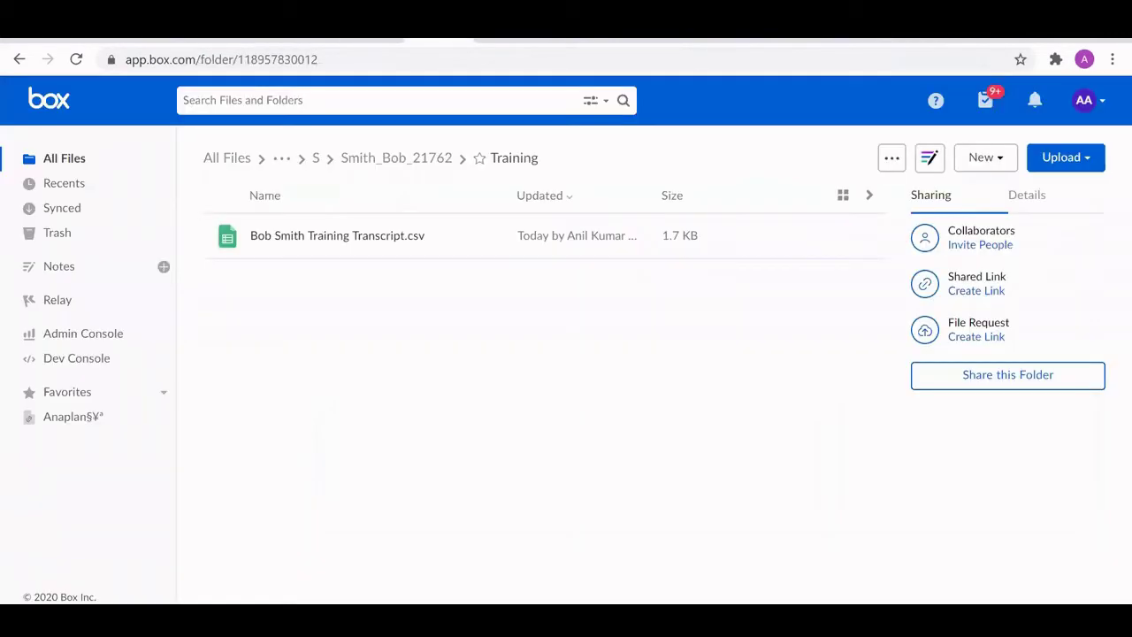
Step: Preview the employee's training transcript CSV, review its course titles, completion dates and lesson columns, and close the preview
{"action": "left_click", "coordinate": [364, 235]}
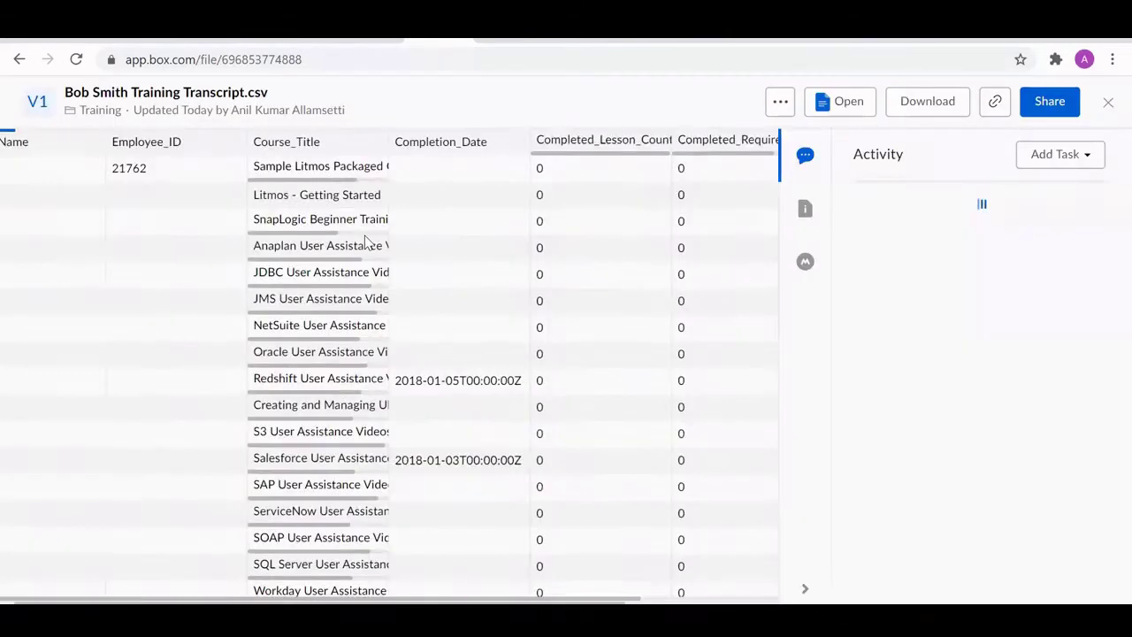
{"action": "scroll", "coordinate": [365, 235], "scroll_direction": "down", "scroll_amount": 1}
{"action": "scroll", "coordinate": [365, 235], "scroll_direction": "down", "scroll_amount": 3}
{"action": "scroll", "coordinate": [365, 236], "scroll_direction": "up", "scroll_amount": 5}
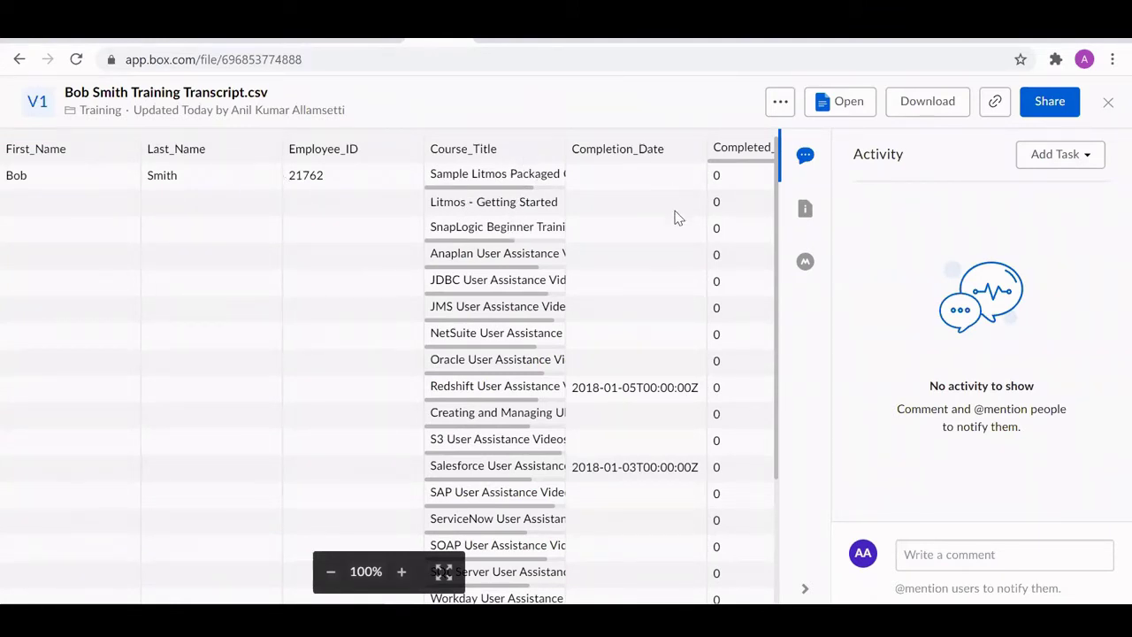
{"action": "scroll", "coordinate": [607, 241], "scroll_direction": "right", "scroll_amount": 5}
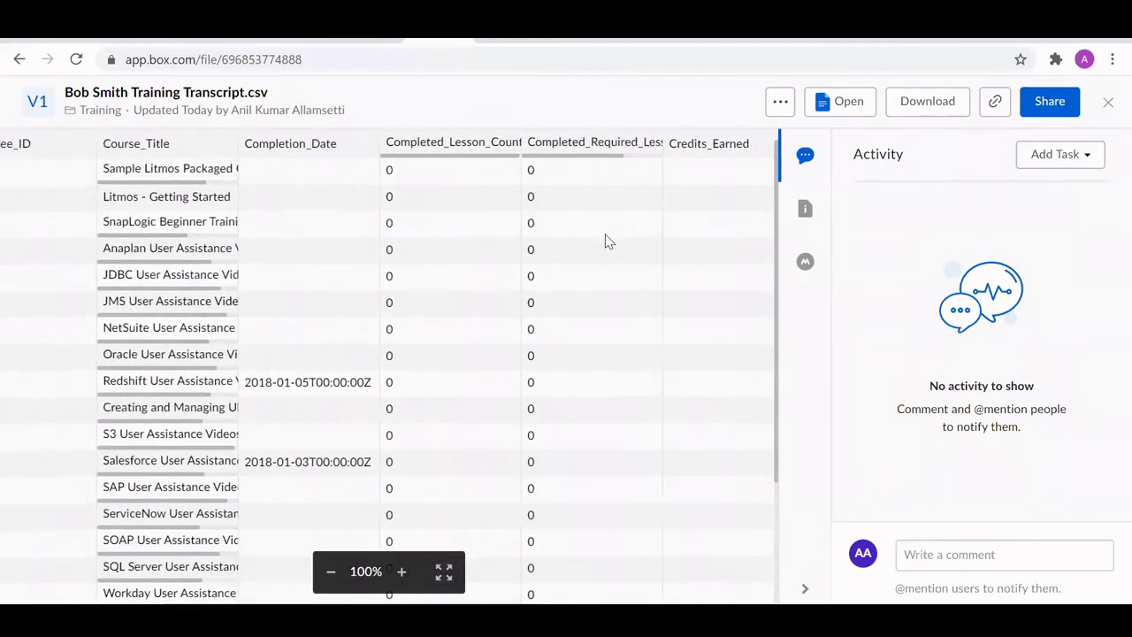
{"action": "scroll", "coordinate": [606, 240], "scroll_direction": "down", "scroll_amount": 3}
{"action": "scroll", "coordinate": [607, 241], "scroll_direction": "left", "scroll_amount": 4}
{"action": "scroll", "coordinate": [607, 241], "scroll_direction": "up", "scroll_amount": 3}
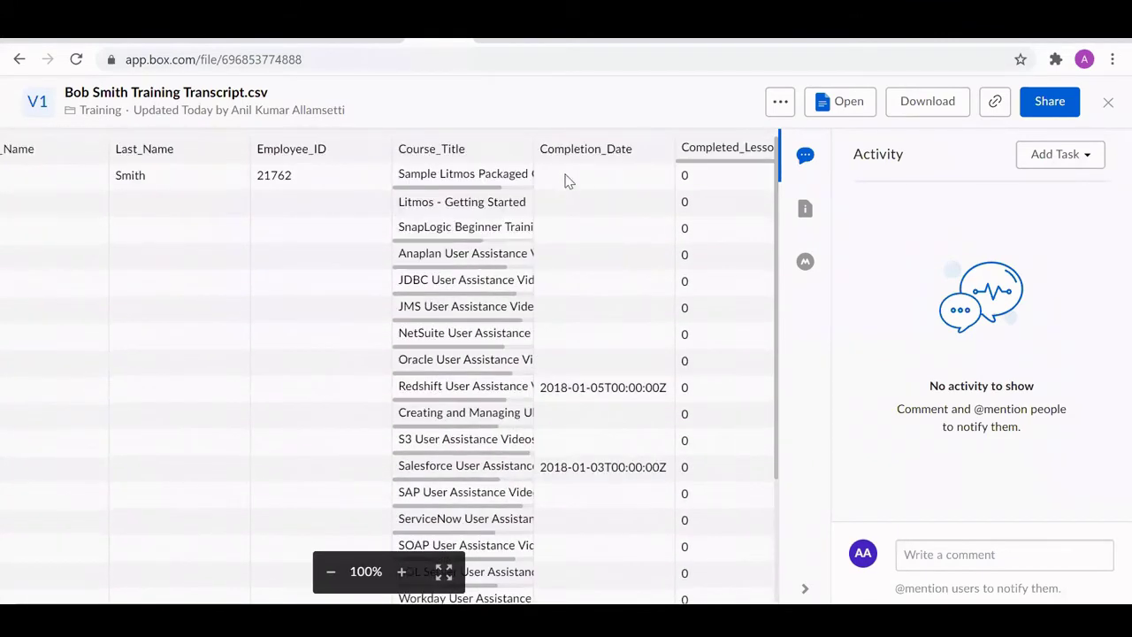
{"action": "left_click", "coordinate": [1108, 99]}
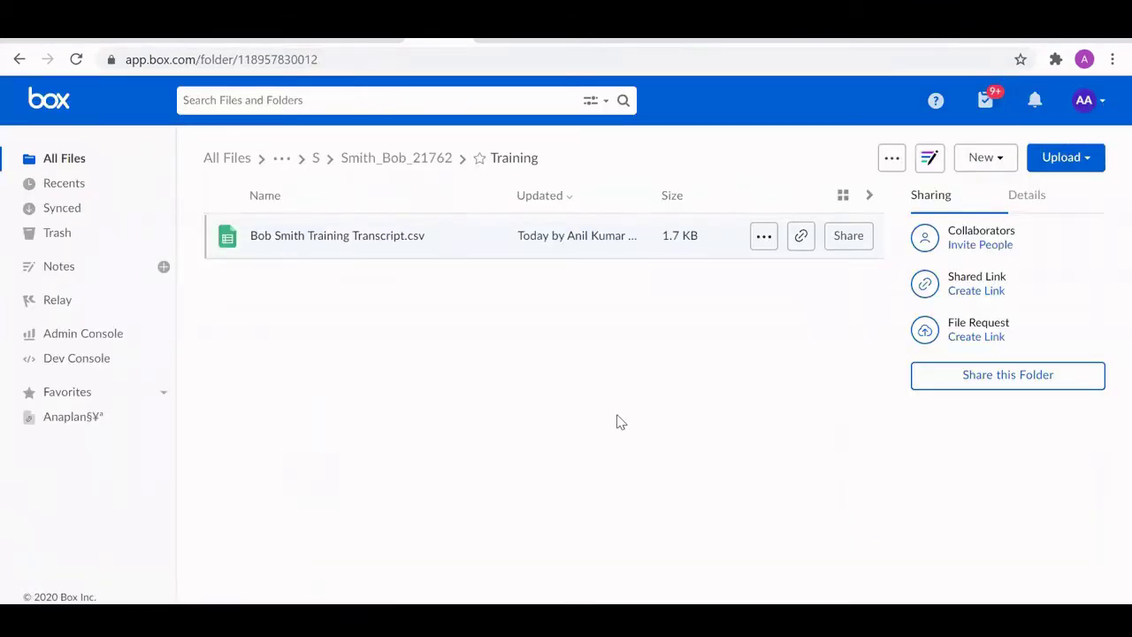
Step: Open the employee's Expenses folder, review the entries in Expense Reports.csv, and return to the employee's main folder
{"action": "left_click", "coordinate": [417, 161]}
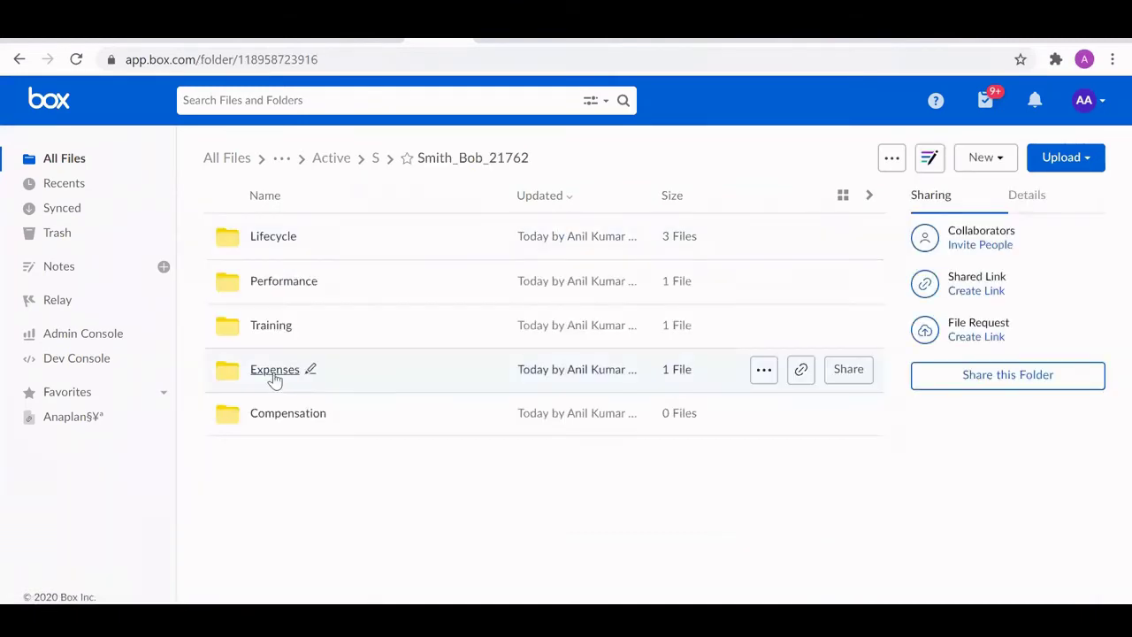
{"action": "left_click", "coordinate": [273, 373]}
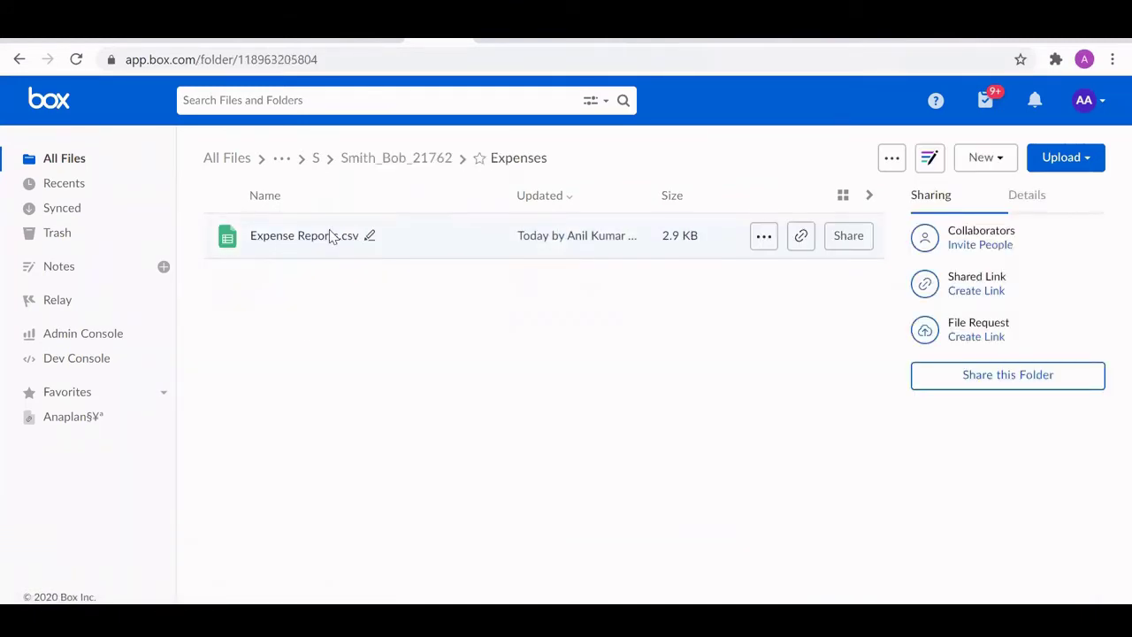
{"action": "left_click", "coordinate": [330, 237]}
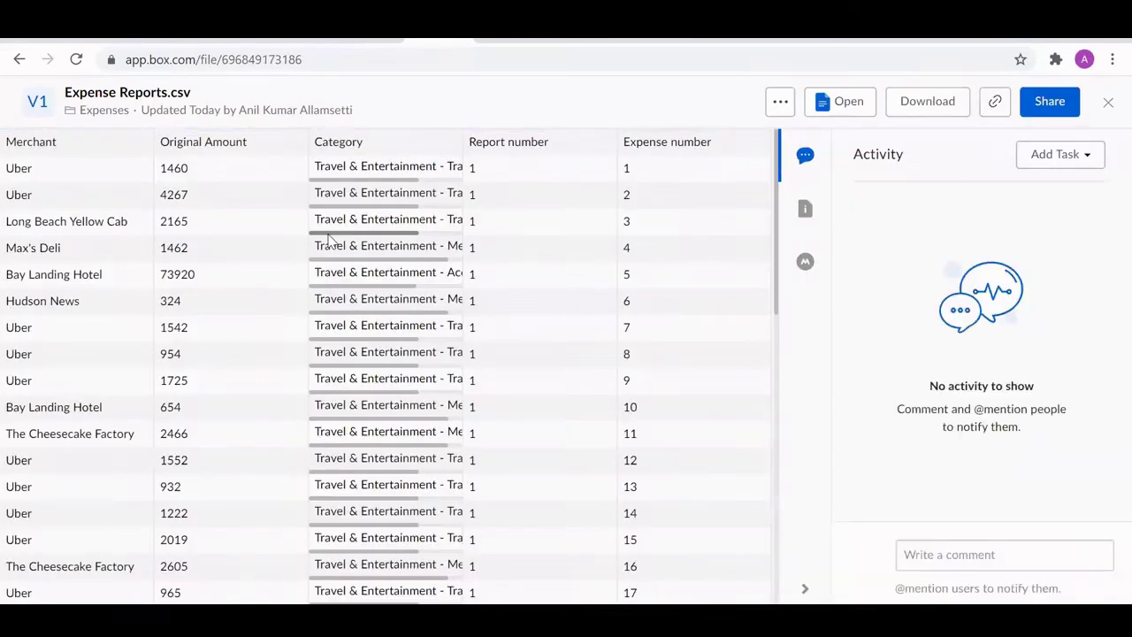
{"action": "scroll", "coordinate": [329, 240], "scroll_direction": "down", "scroll_amount": 3}
{"action": "scroll", "coordinate": [329, 240], "scroll_direction": "up", "scroll_amount": 3}
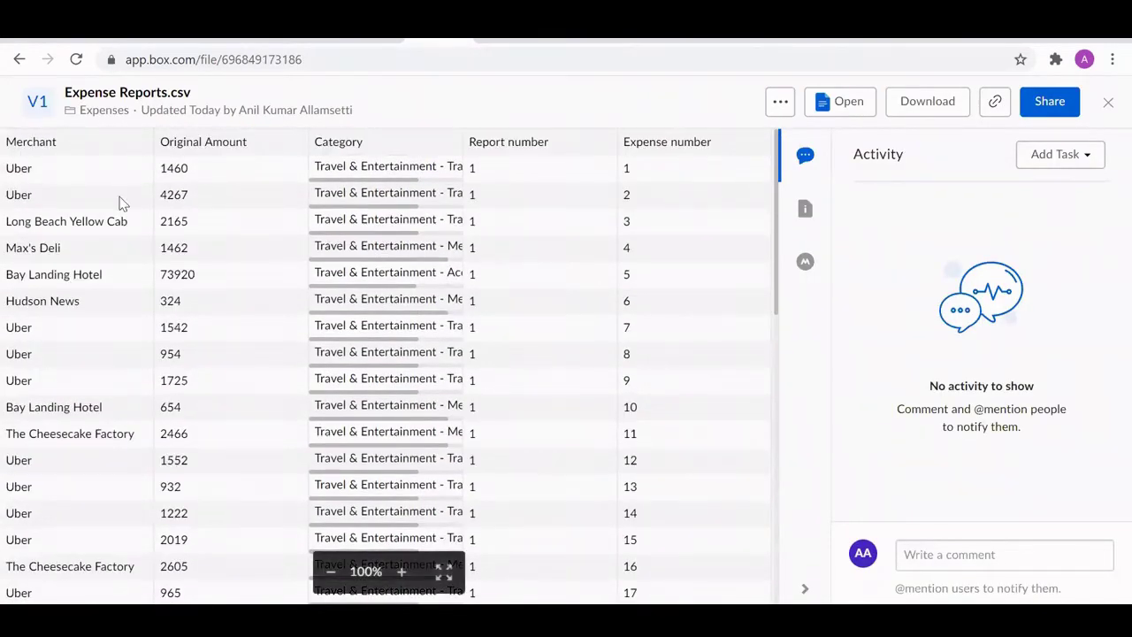
{"action": "left_click", "coordinate": [1106, 104]}
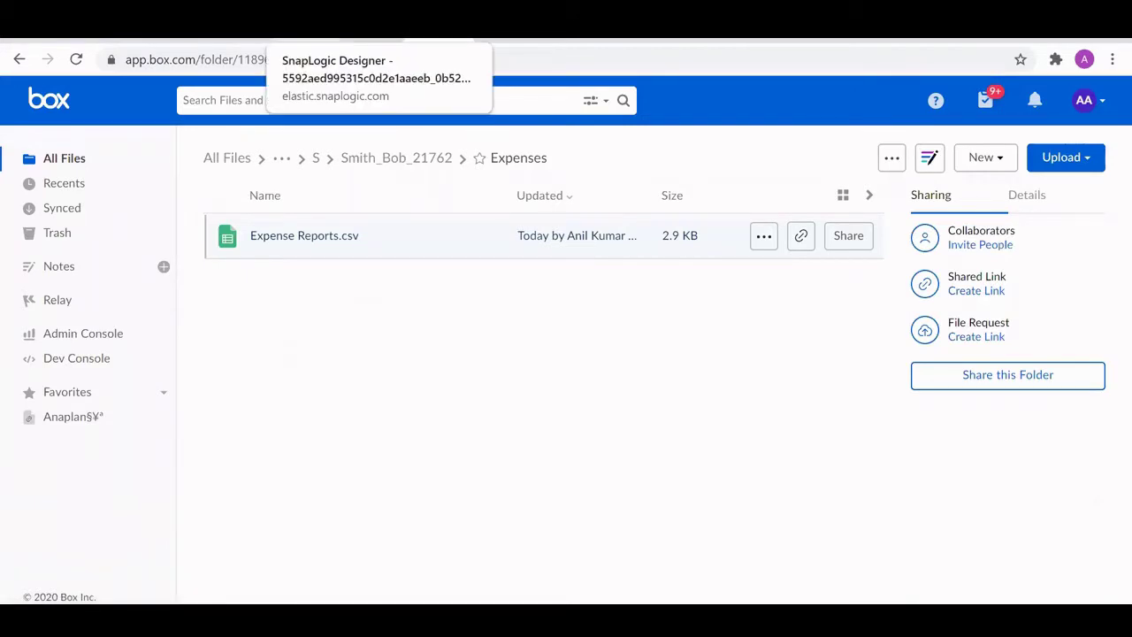
{"action": "left_click", "coordinate": [305, 39]}
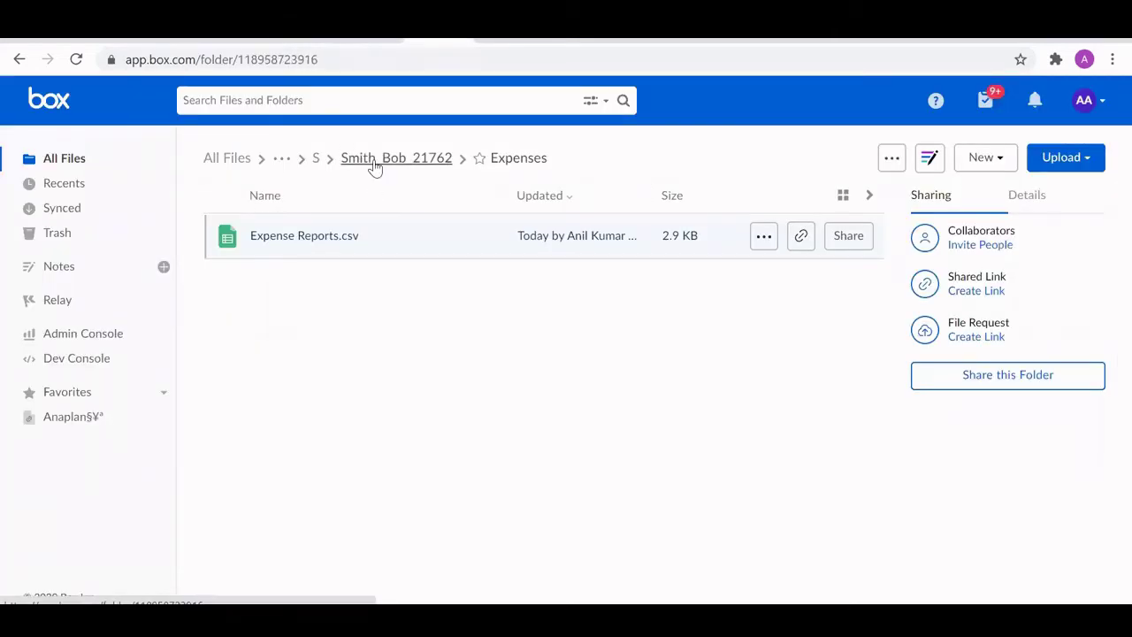
{"action": "left_click", "coordinate": [375, 166]}
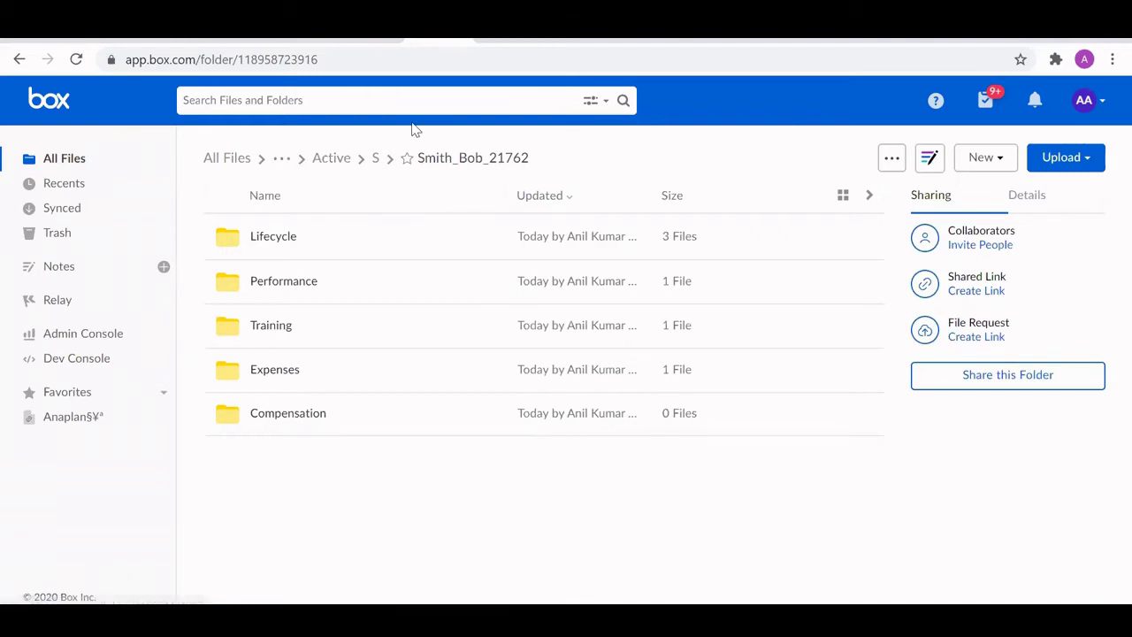
Step: Go up to Sample File Structure and open the former employee's folder under Terminated, R to view its subfolders
{"action": "left_click", "coordinate": [282, 160]}
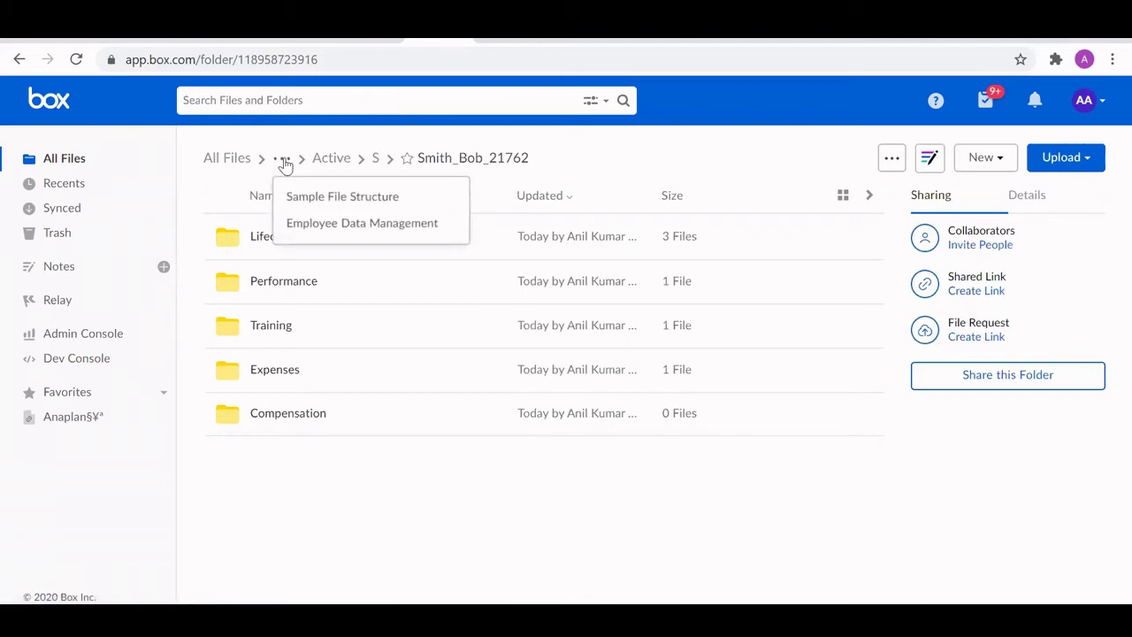
{"action": "left_click", "coordinate": [281, 163]}
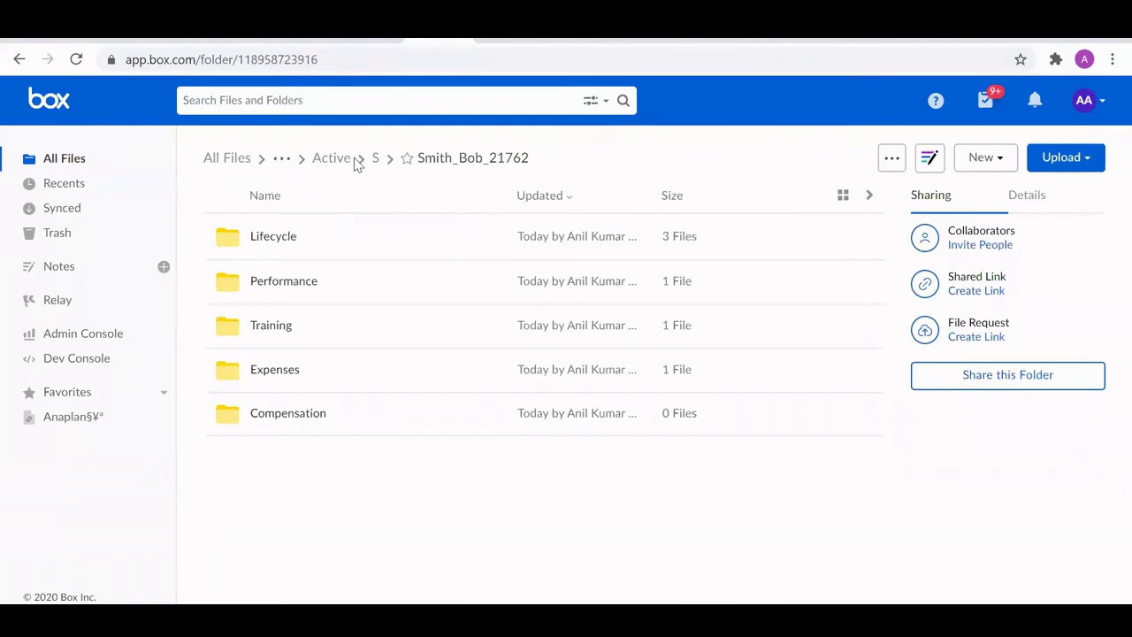
{"action": "left_click", "coordinate": [337, 166]}
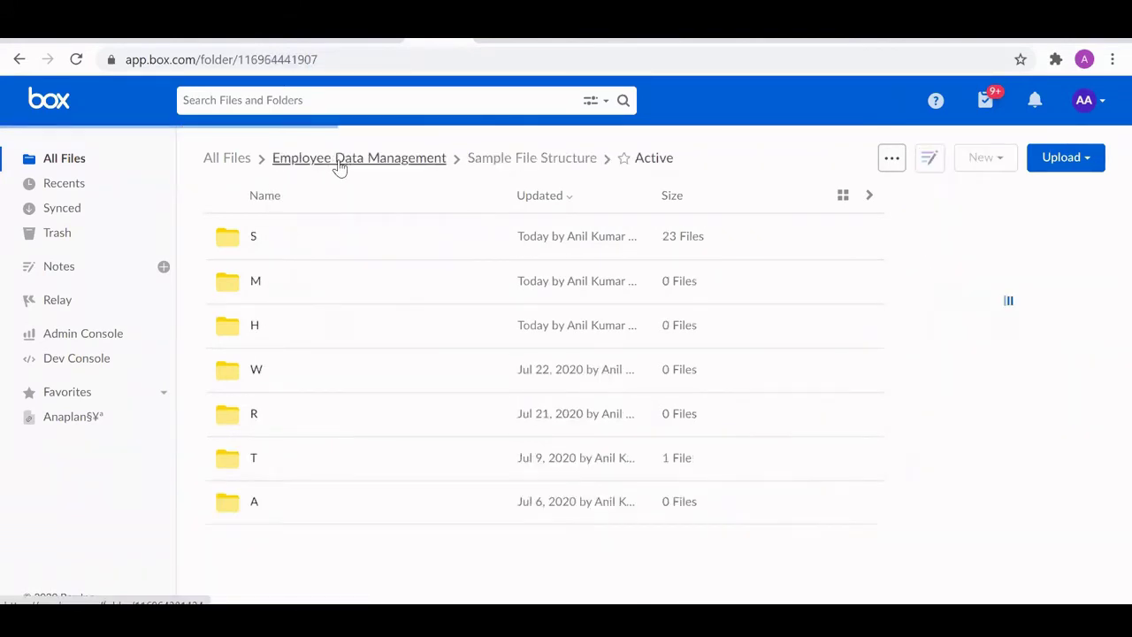
{"action": "left_click", "coordinate": [477, 163]}
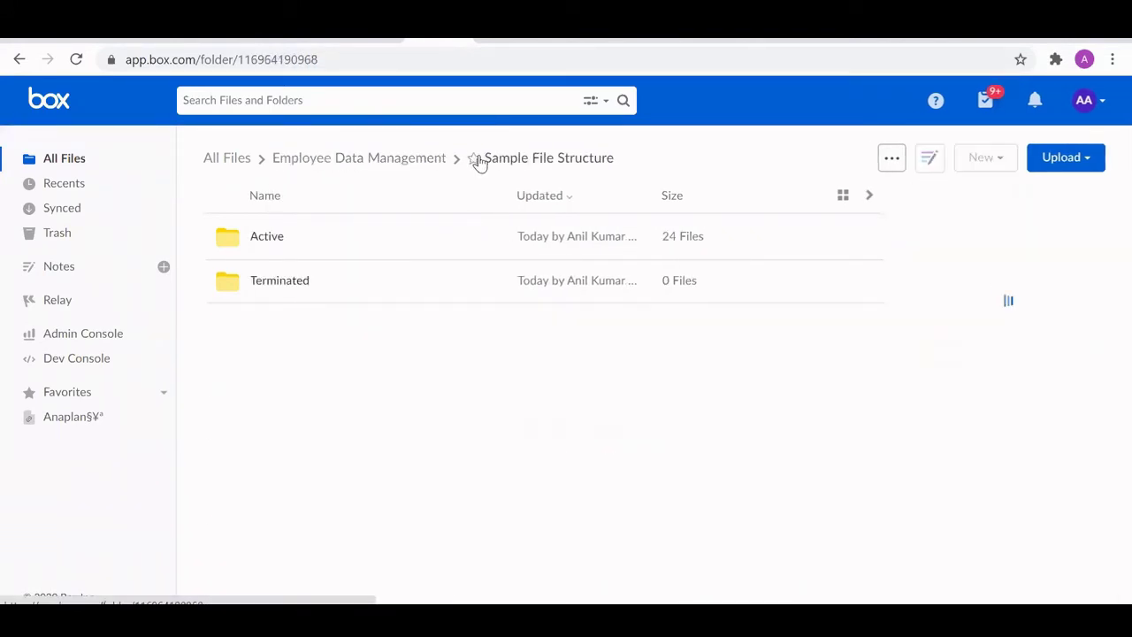
{"action": "left_click", "coordinate": [283, 289]}
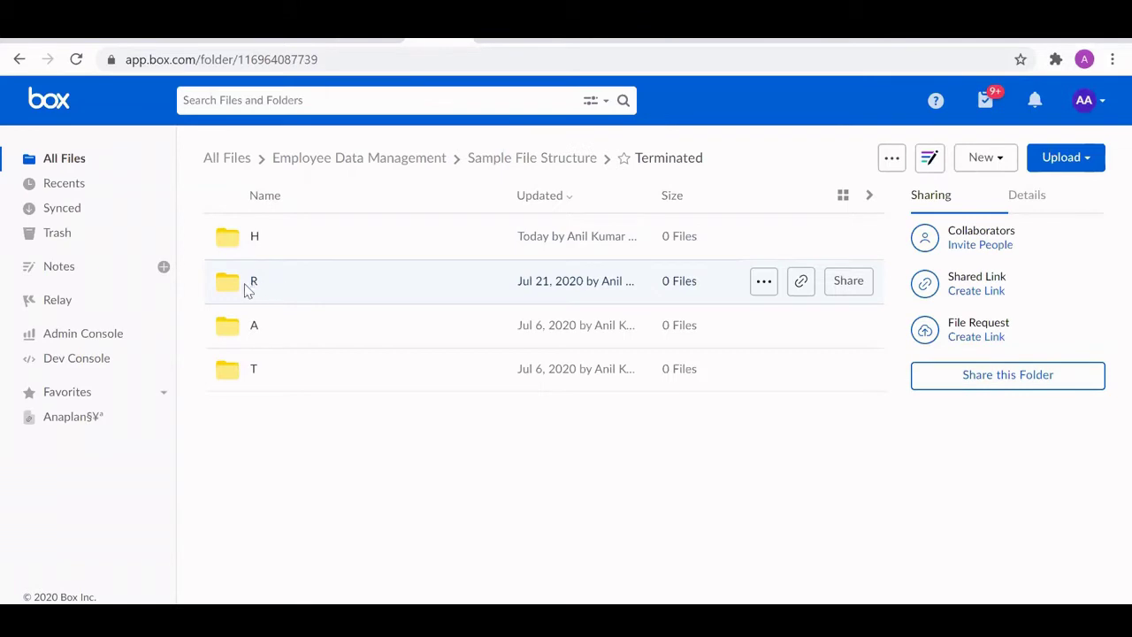
{"action": "left_click", "coordinate": [253, 283]}
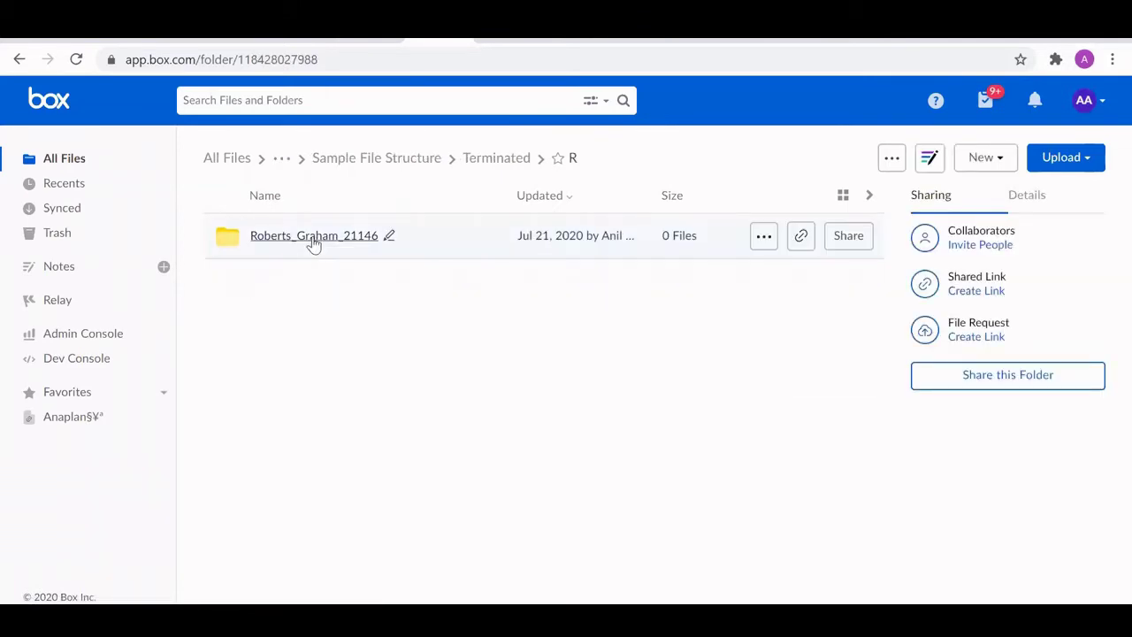
{"action": "left_click", "coordinate": [367, 244]}
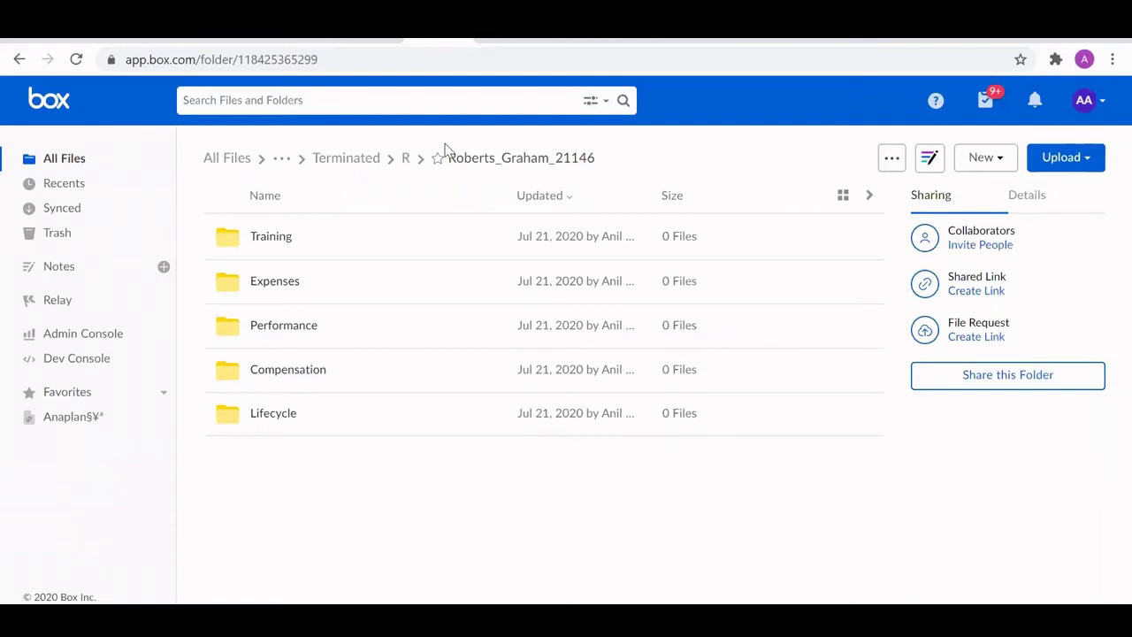
Step: Open the employee's folder under Active, H and view the dated 20200708 folder inside its Archive
{"action": "left_click", "coordinate": [331, 161]}
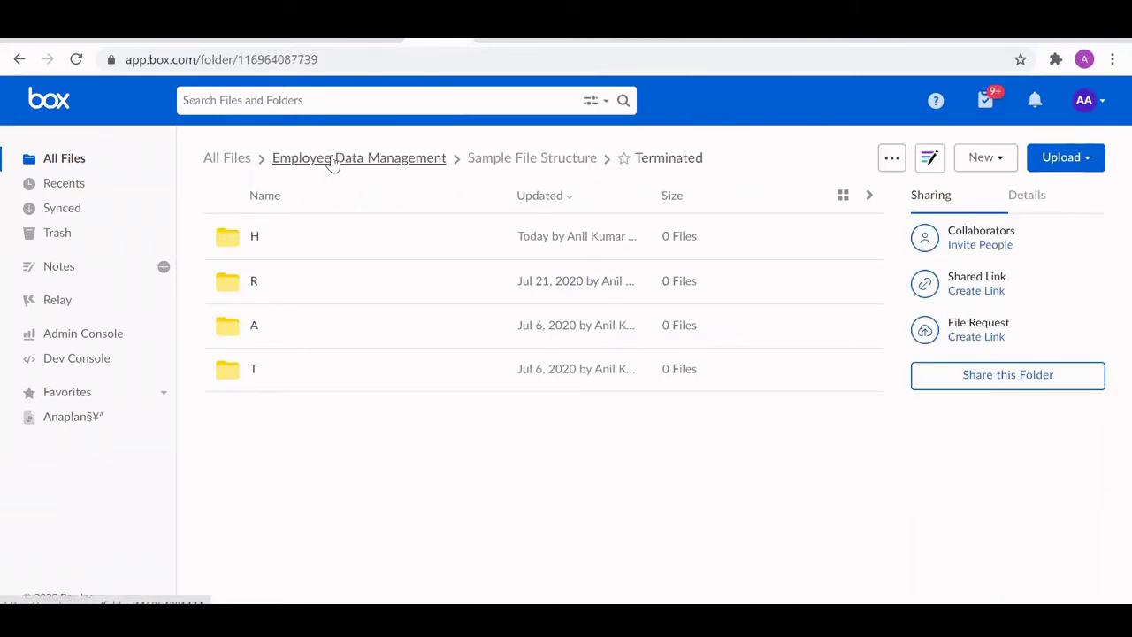
{"action": "left_click", "coordinate": [547, 160]}
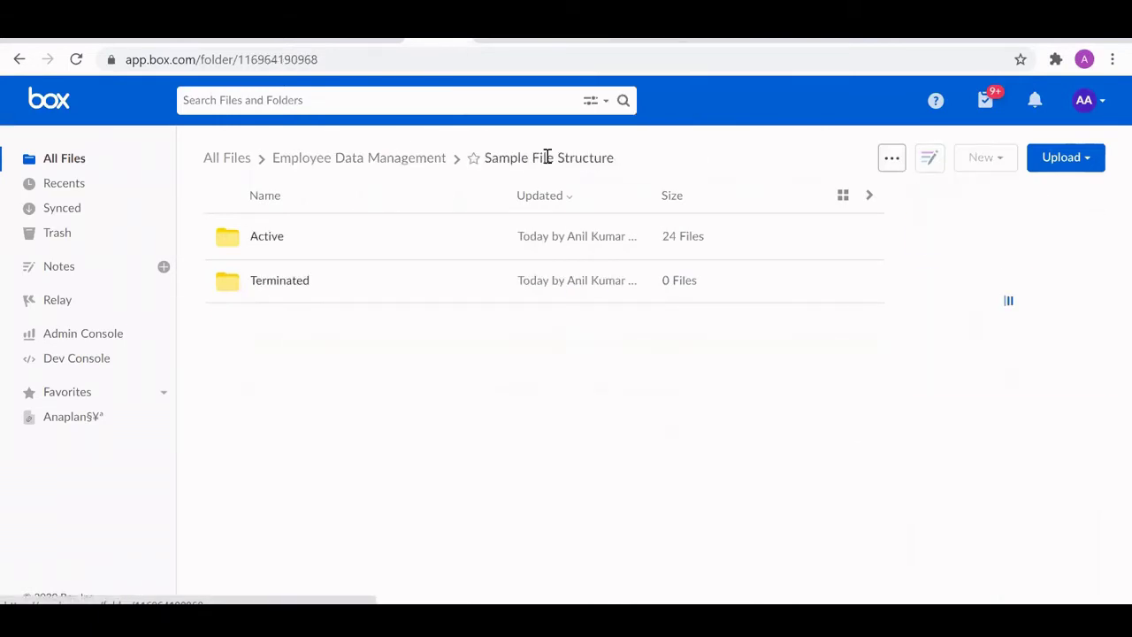
{"action": "left_click", "coordinate": [266, 238]}
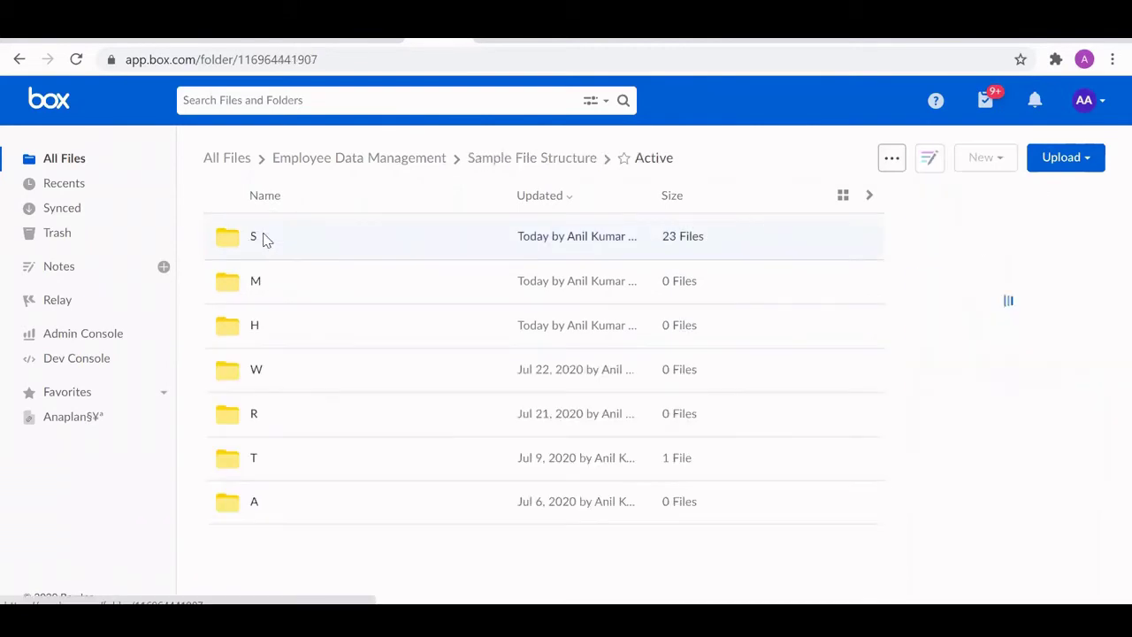
{"action": "left_click", "coordinate": [256, 327]}
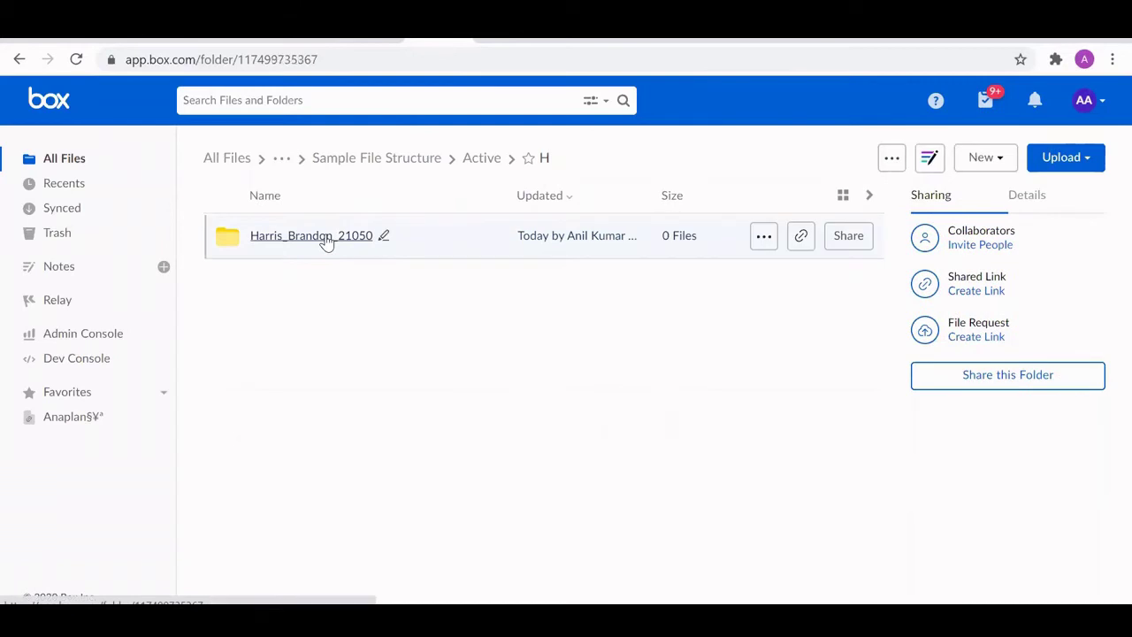
{"action": "left_click", "coordinate": [324, 238]}
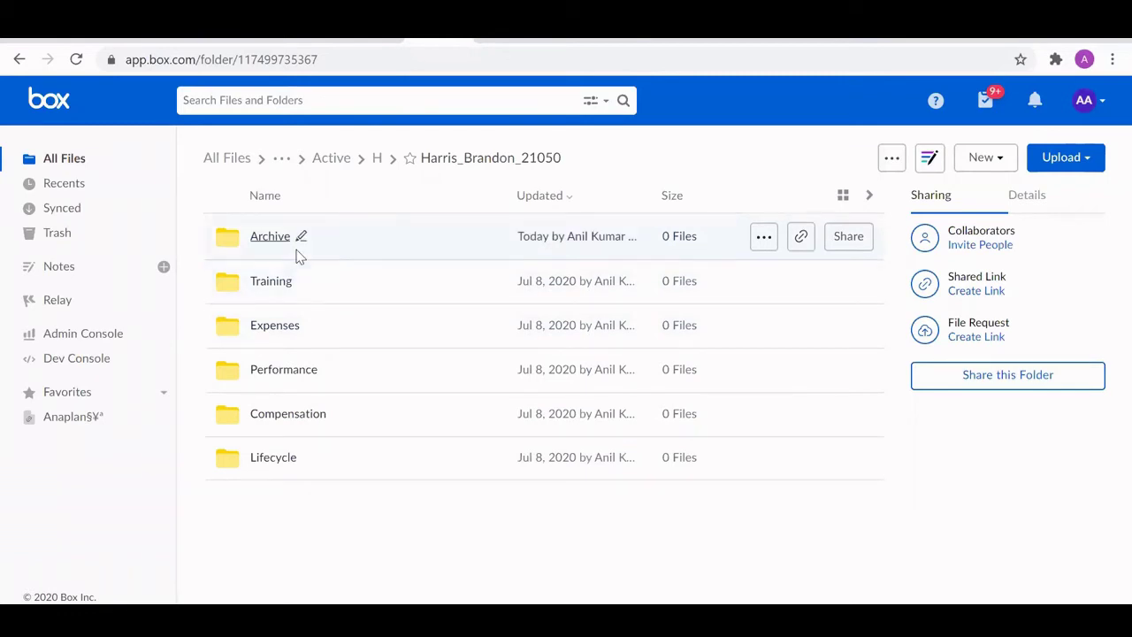
{"action": "left_click", "coordinate": [269, 236]}
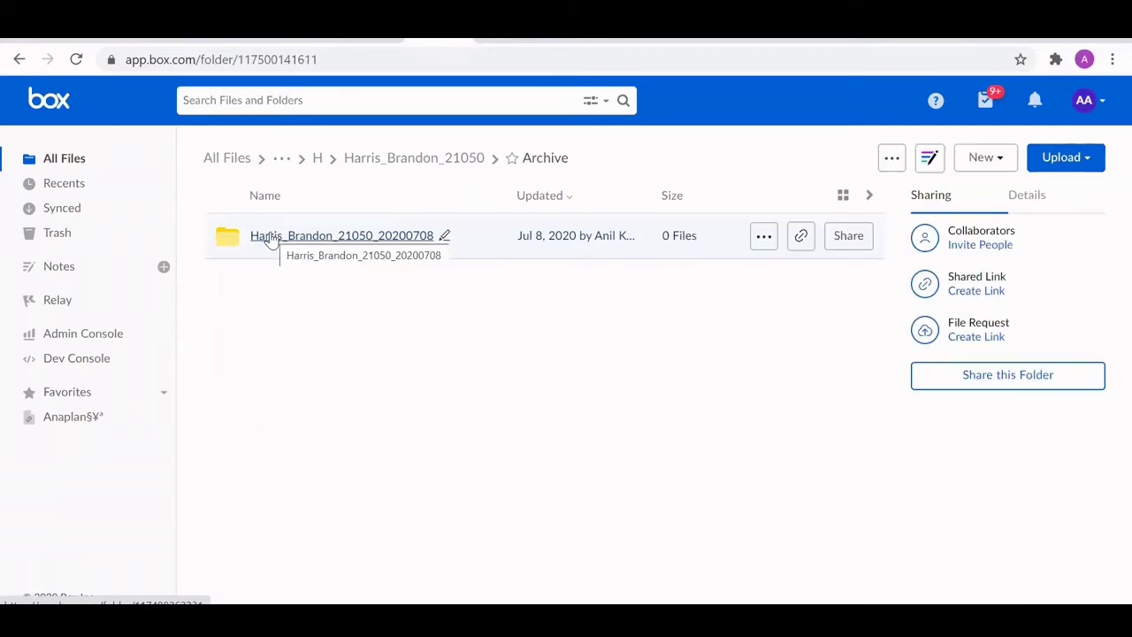
{"action": "left_click", "coordinate": [424, 245]}
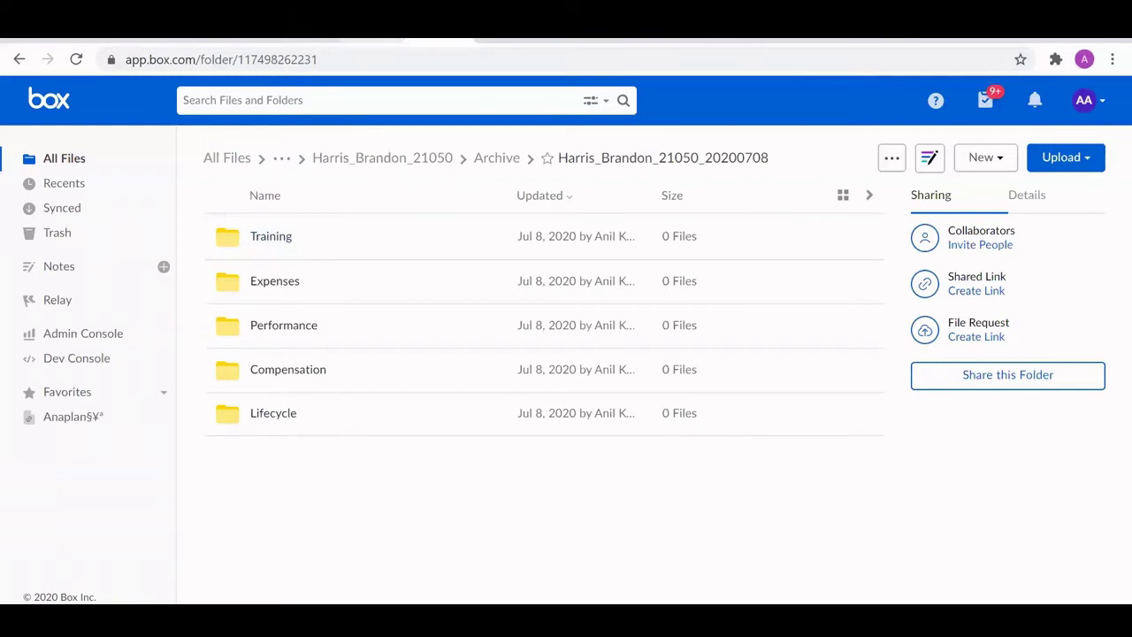
Step: Examine the Push and Box_F pipelines in SnapLogic Designer, checking the Active folder in Box in between
{"action": "key", "text": "ctrl+shift+Tab"}
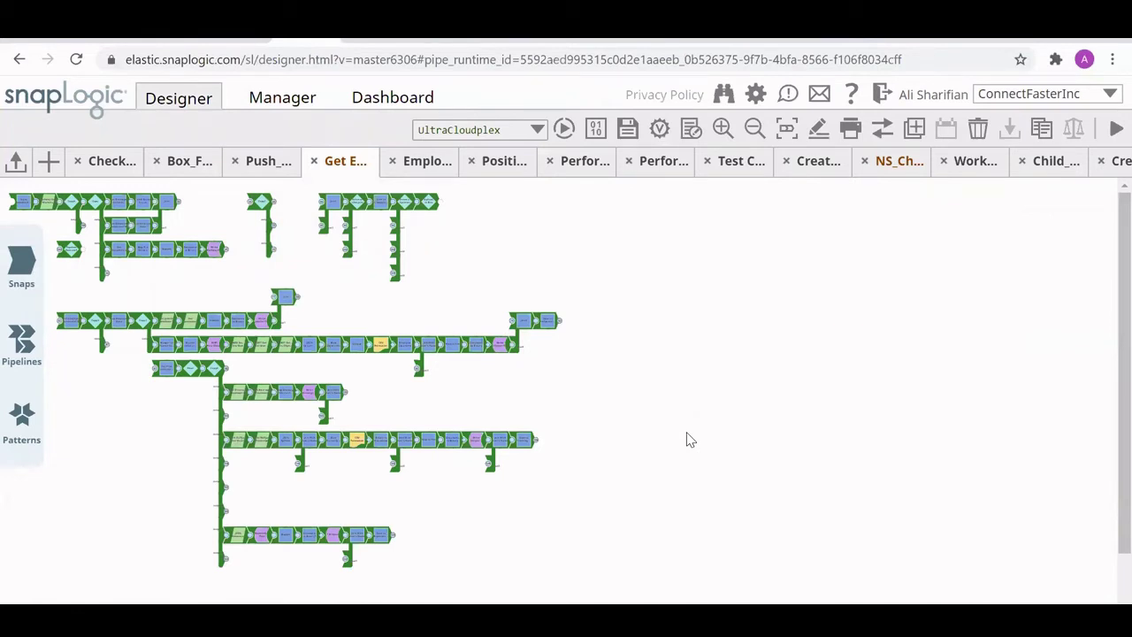
{"action": "left_click", "coordinate": [266, 168]}
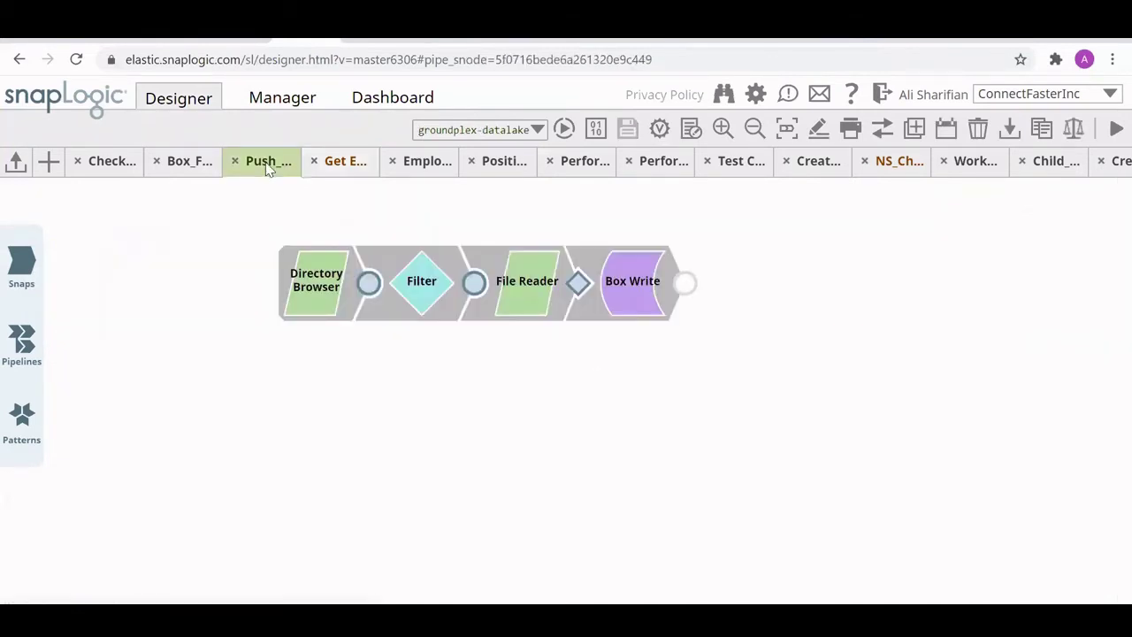
{"action": "left_click", "coordinate": [185, 168]}
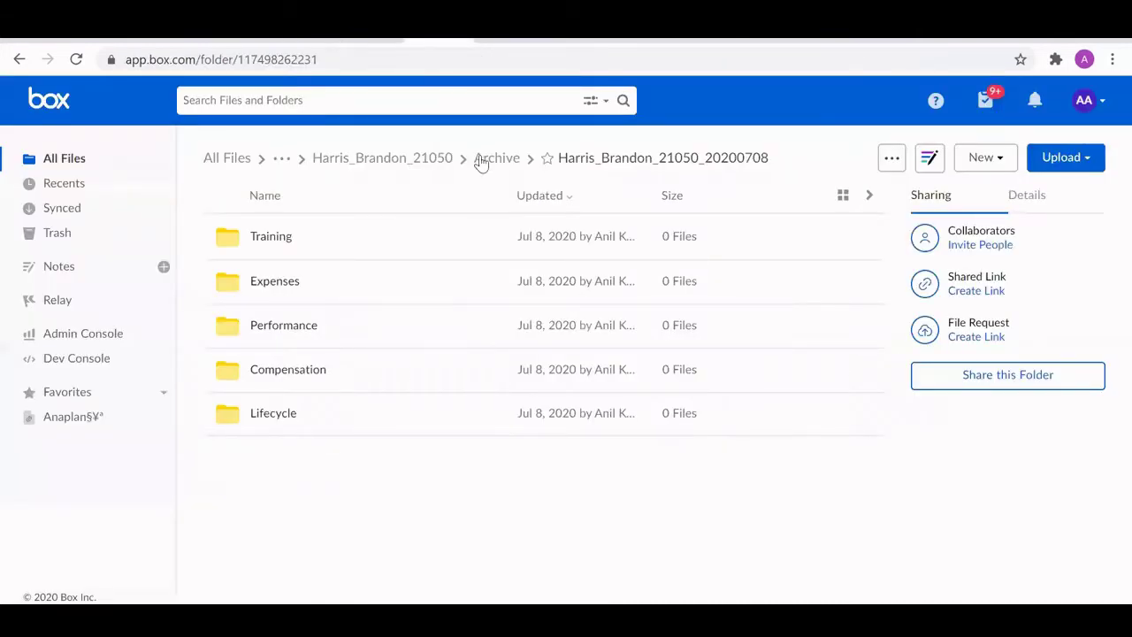
{"action": "left_click", "coordinate": [357, 158]}
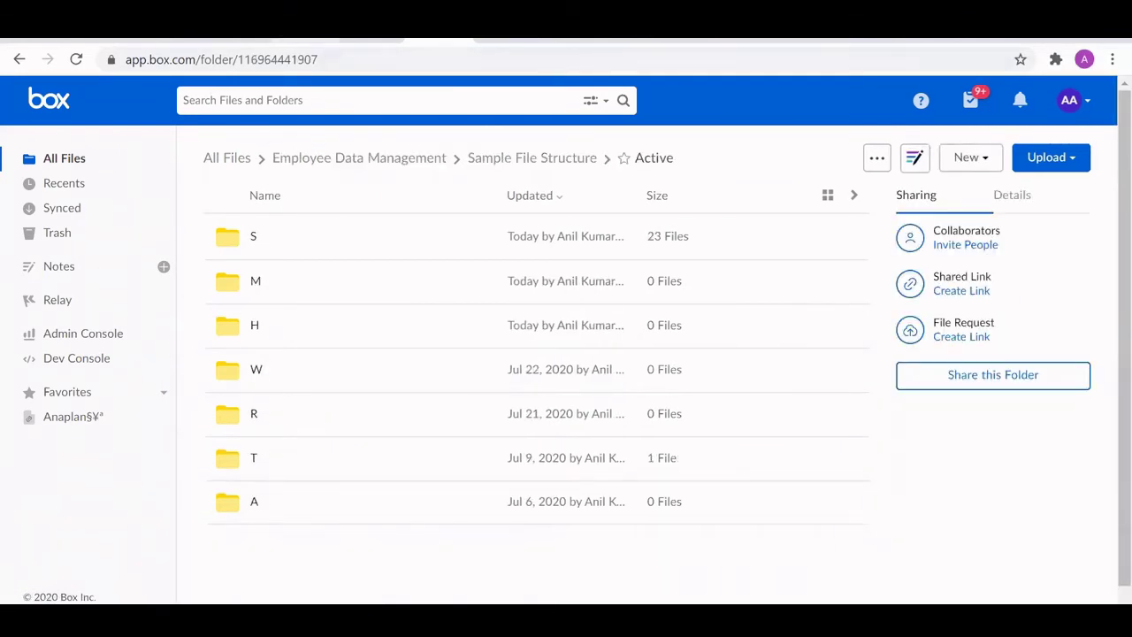
{"action": "left_click", "coordinate": [305, 40]}
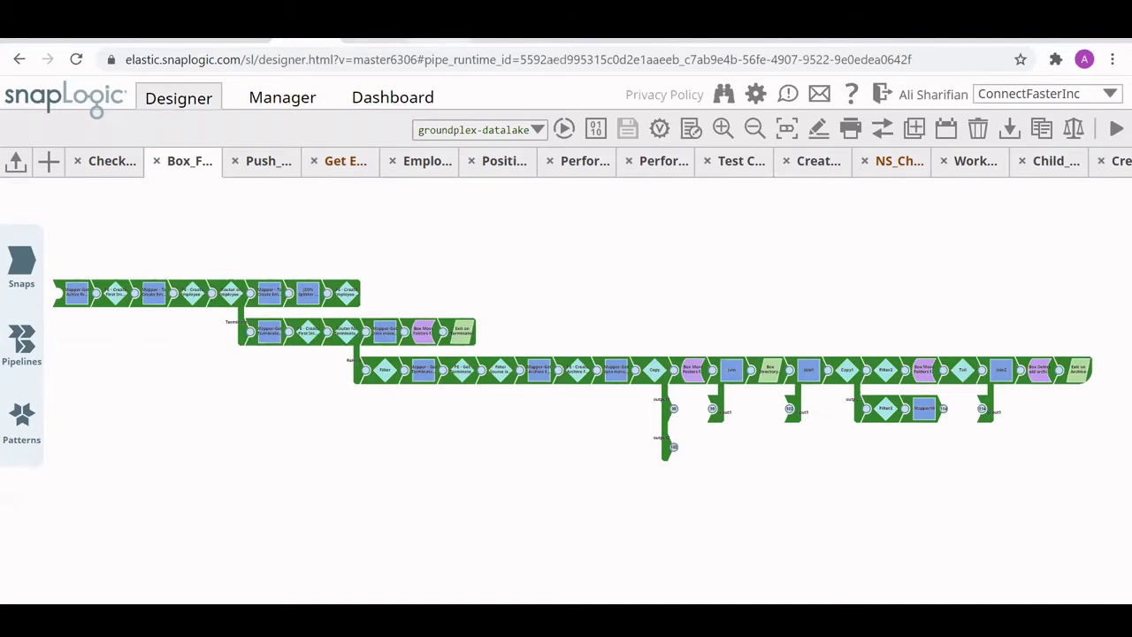
Step: Switch to Box, view the employee's folder under Active, S, and return to the Box_F pipeline in SnapLogic Designer
{"action": "left_click", "coordinate": [437, 40]}
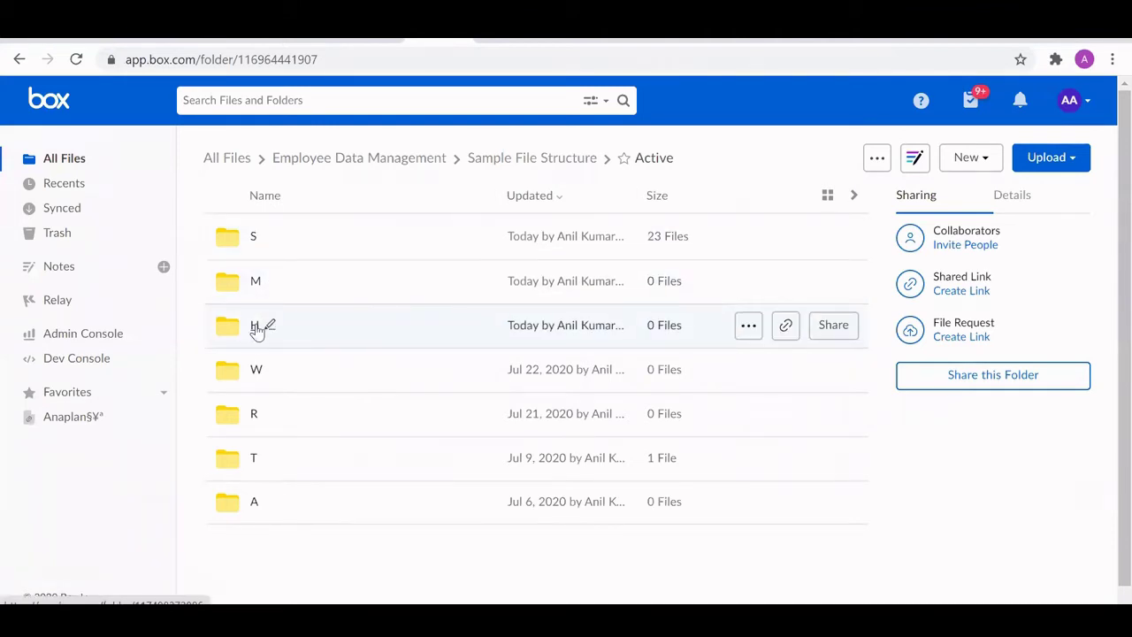
{"action": "left_click", "coordinate": [253, 247]}
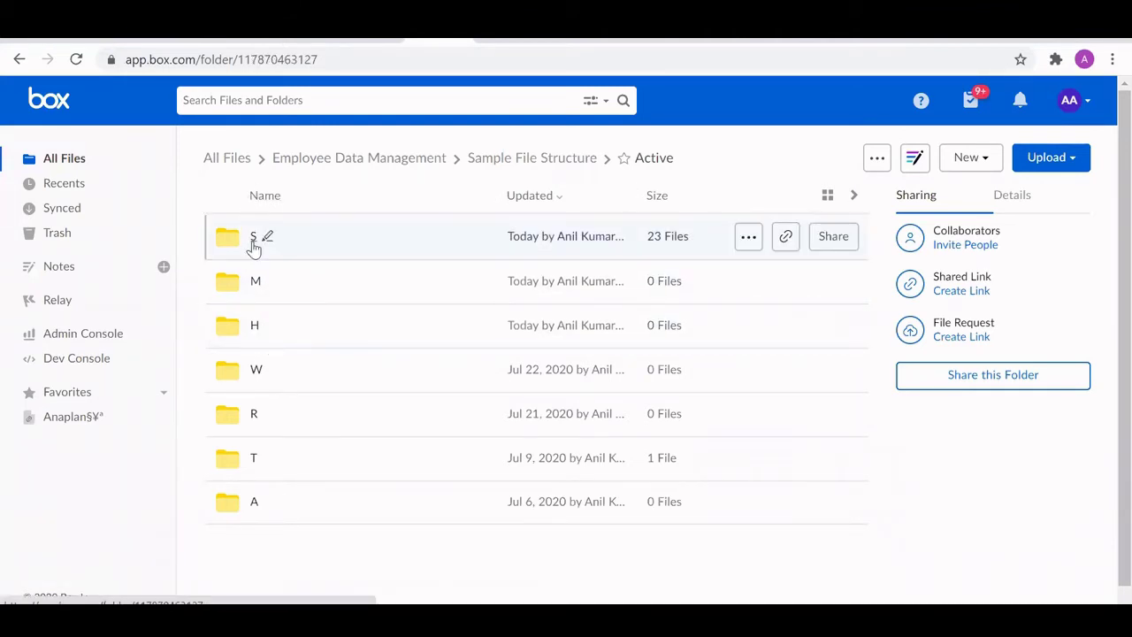
{"action": "left_click", "coordinate": [253, 246]}
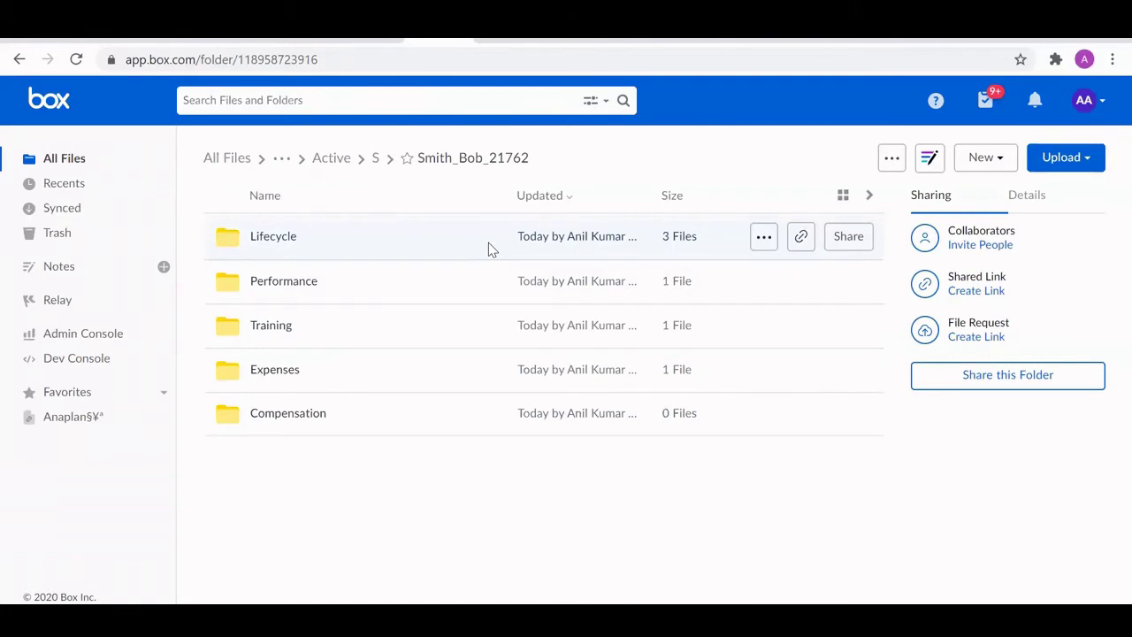
{"action": "left_click", "coordinate": [306, 40]}
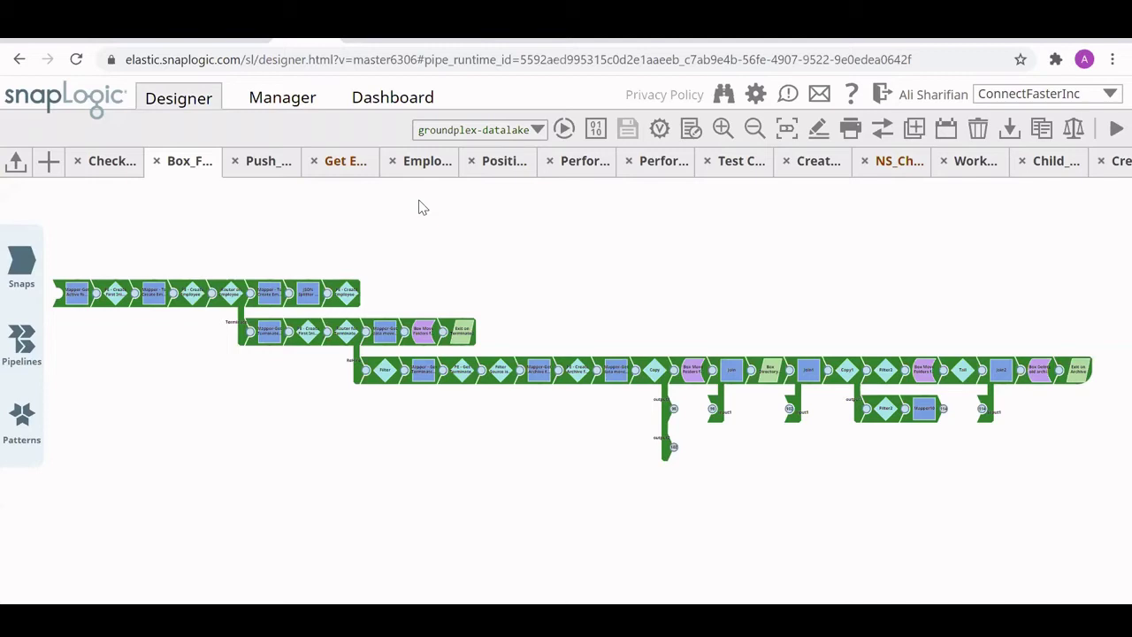
Step: View the Push pipeline, return to Box_F, and review the settings of its snap creating the last-name initial folder in Terminated
{"action": "left_click", "coordinate": [277, 170]}
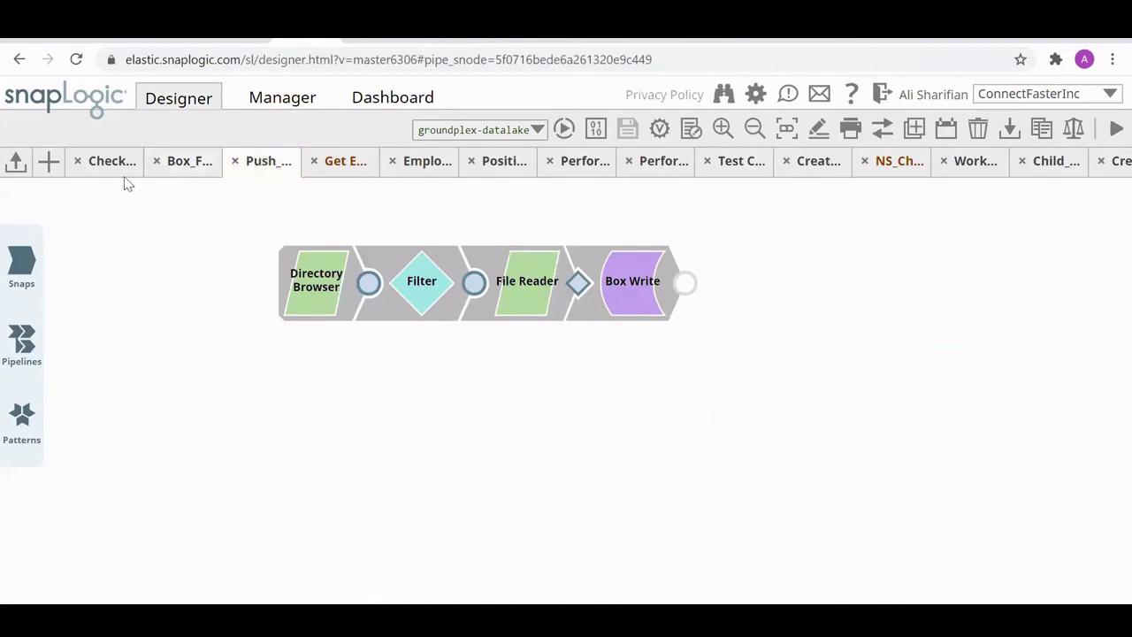
{"action": "left_click", "coordinate": [117, 171]}
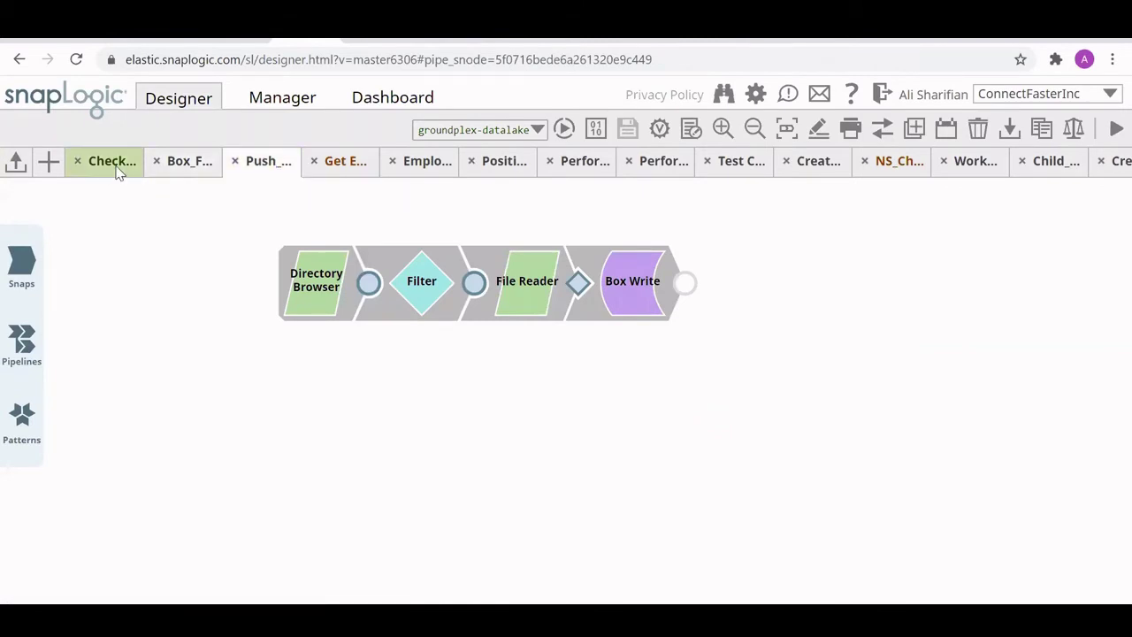
{"action": "left_click", "coordinate": [183, 181]}
{"action": "left_click", "coordinate": [305, 336]}
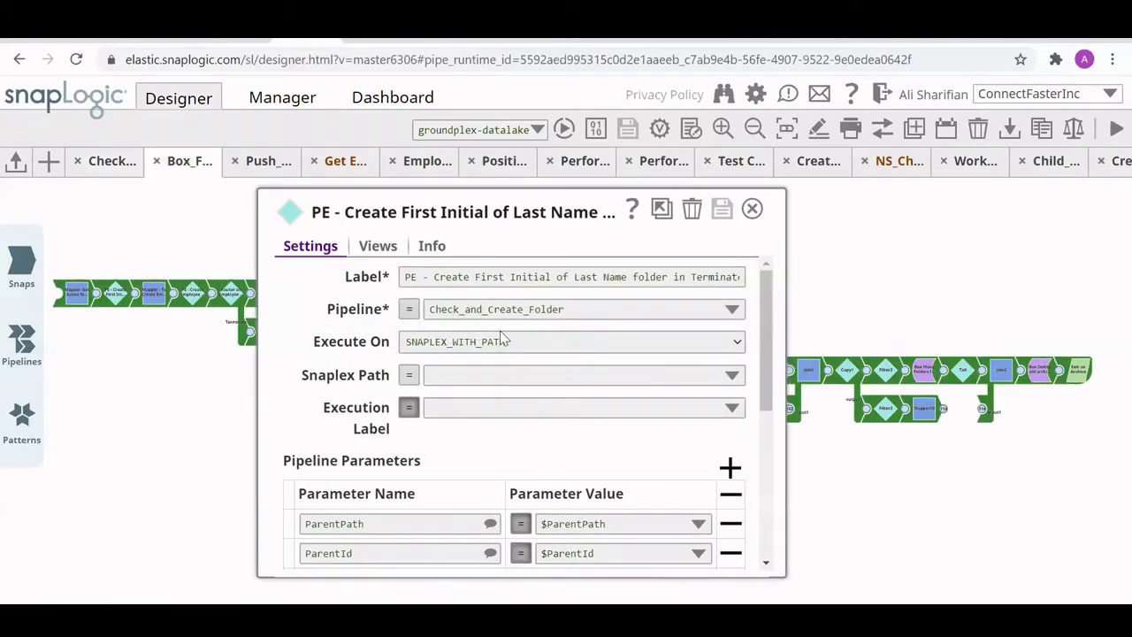
{"action": "scroll", "coordinate": [577, 349], "scroll_direction": "down", "scroll_amount": 2}
{"action": "scroll", "coordinate": [582, 349], "scroll_direction": "up", "scroll_amount": 1}
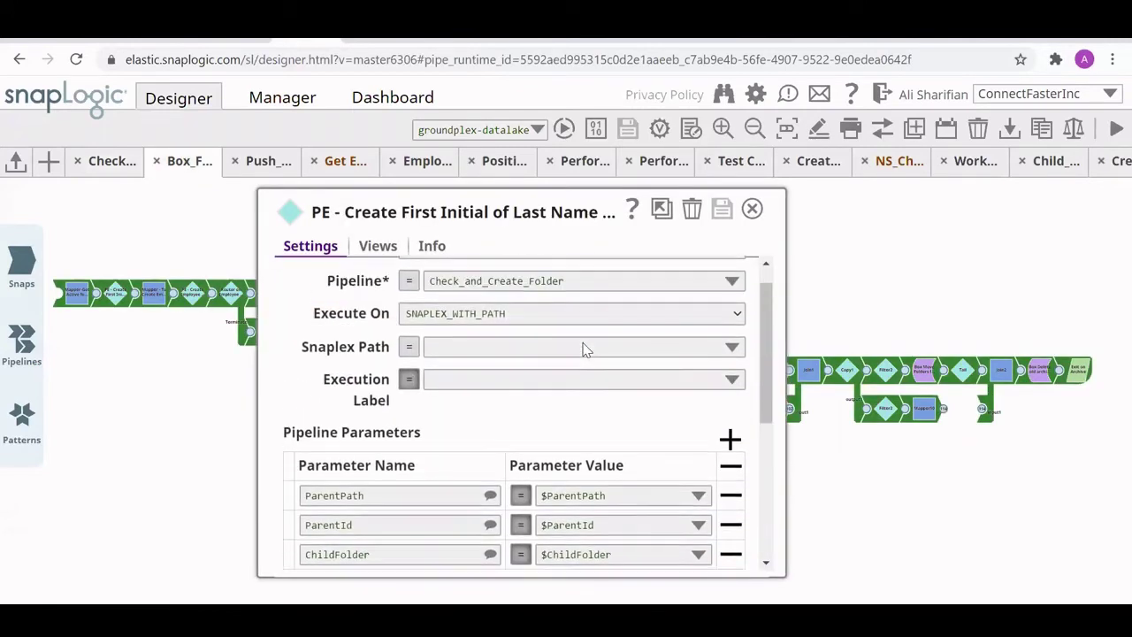
{"action": "scroll", "coordinate": [583, 349], "scroll_direction": "up", "scroll_amount": 1}
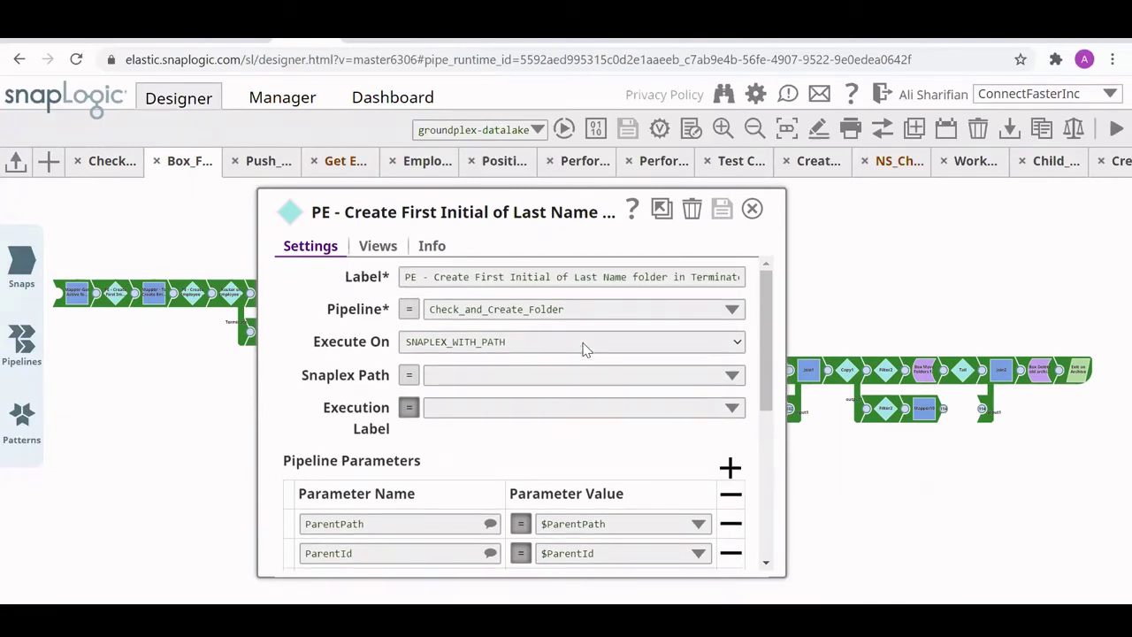
{"action": "left_click", "coordinate": [752, 210]}
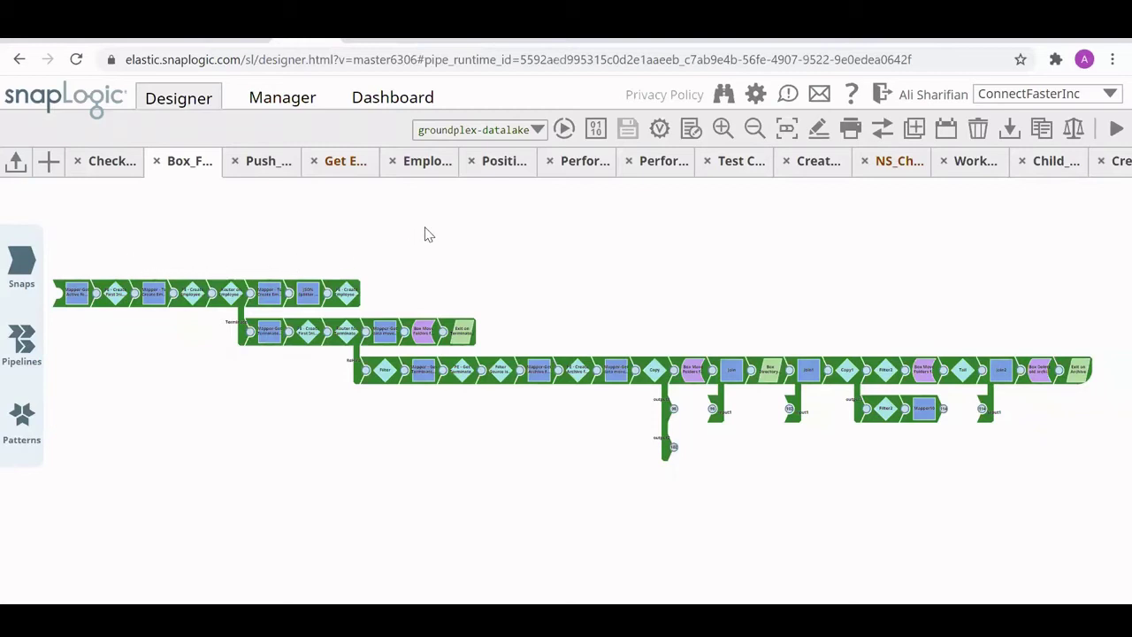
Step: Open the Get Employee Files pipeline and examine its Workday and Jobvite branches at a readable size
{"action": "left_click", "coordinate": [359, 166]}
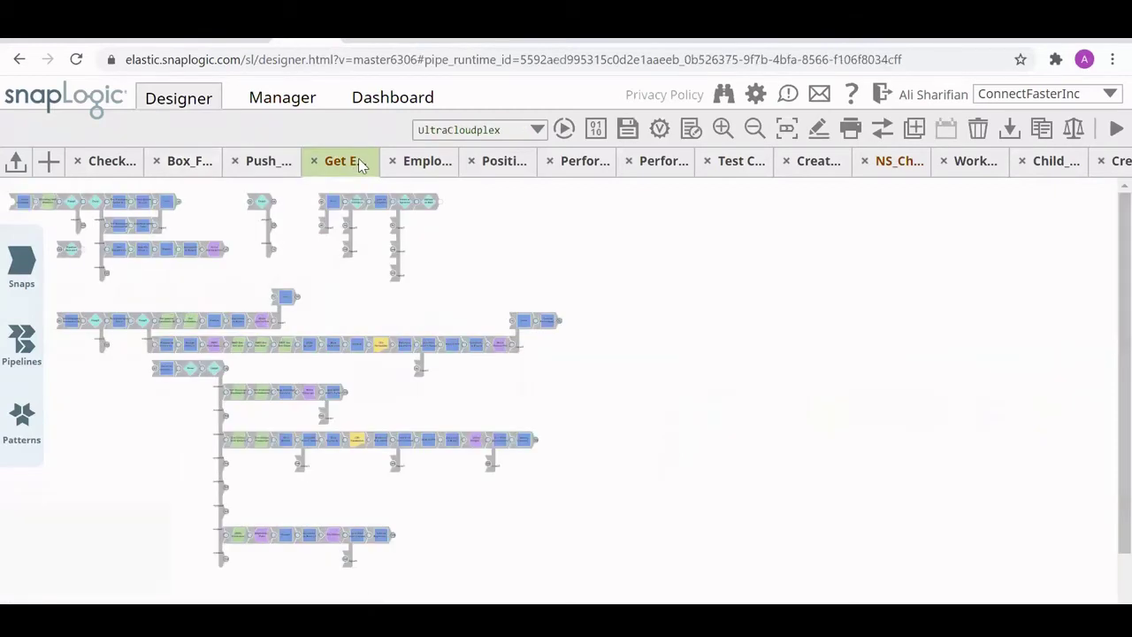
{"action": "left_click", "coordinate": [722, 130]}
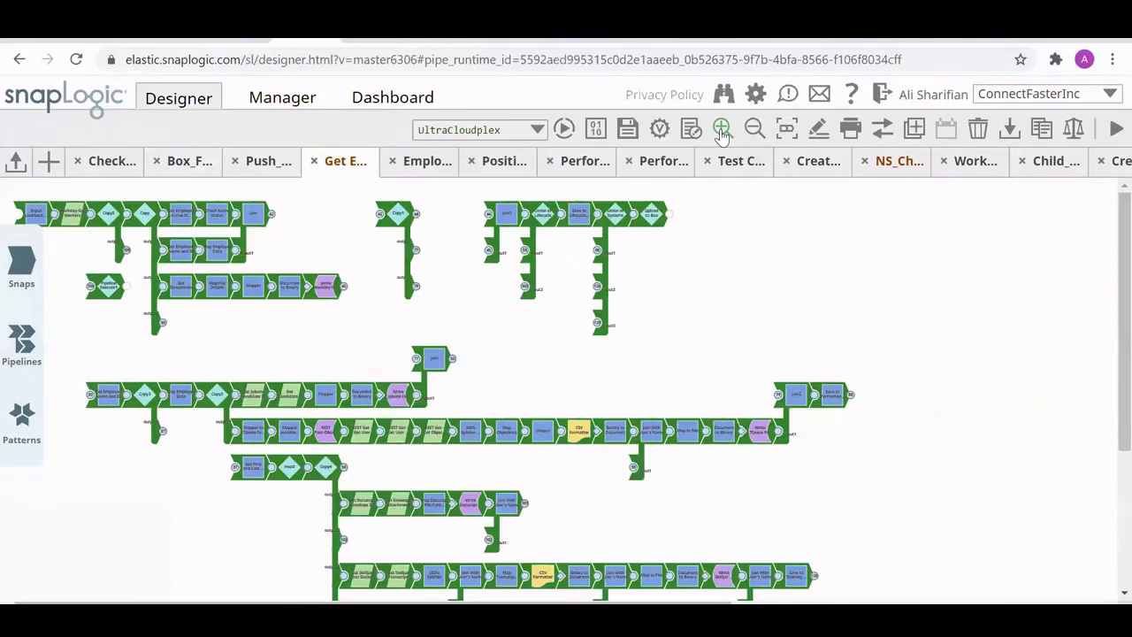
{"action": "left_click", "coordinate": [722, 130]}
{"action": "left_click", "coordinate": [722, 130]}
{"action": "left_click", "coordinate": [722, 130]}
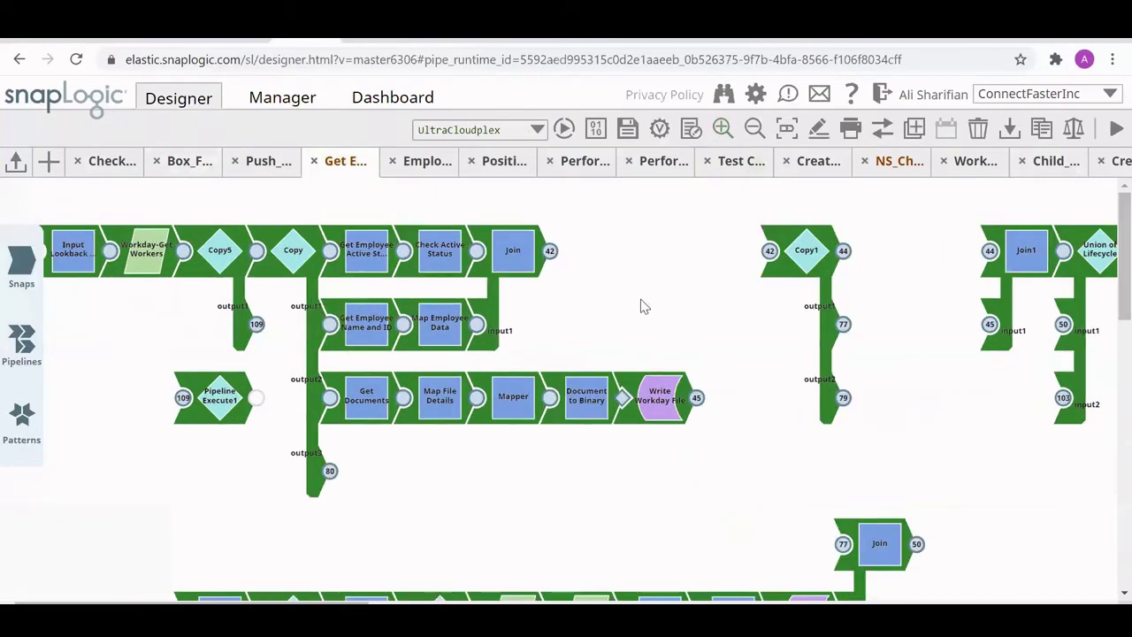
{"action": "scroll", "coordinate": [643, 306], "scroll_direction": "down", "scroll_amount": 3}
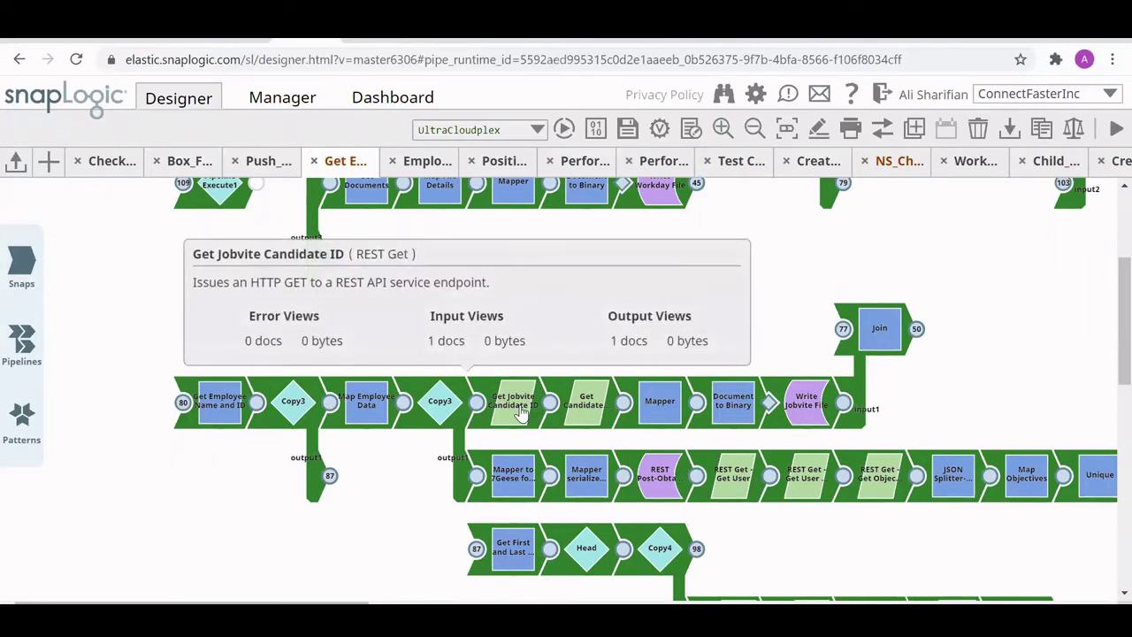
Step: Review the service URL and query parameters of the Get Jobvite Candidate ID snap, then close its settings
{"action": "left_click", "coordinate": [521, 413]}
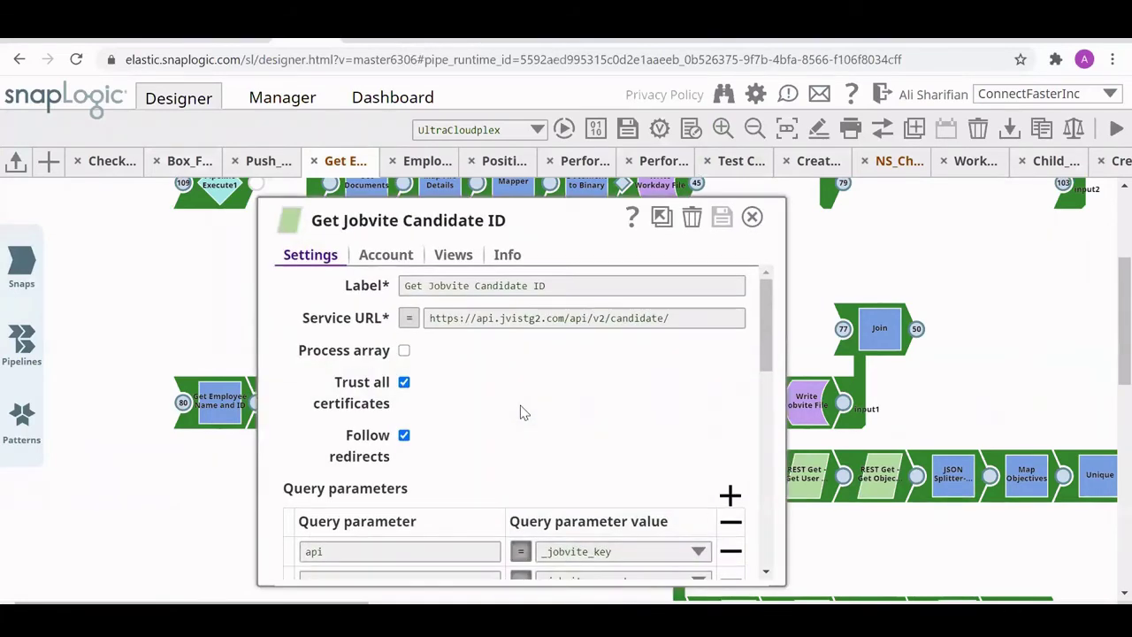
{"action": "scroll", "coordinate": [522, 413], "scroll_direction": "down", "scroll_amount": 2}
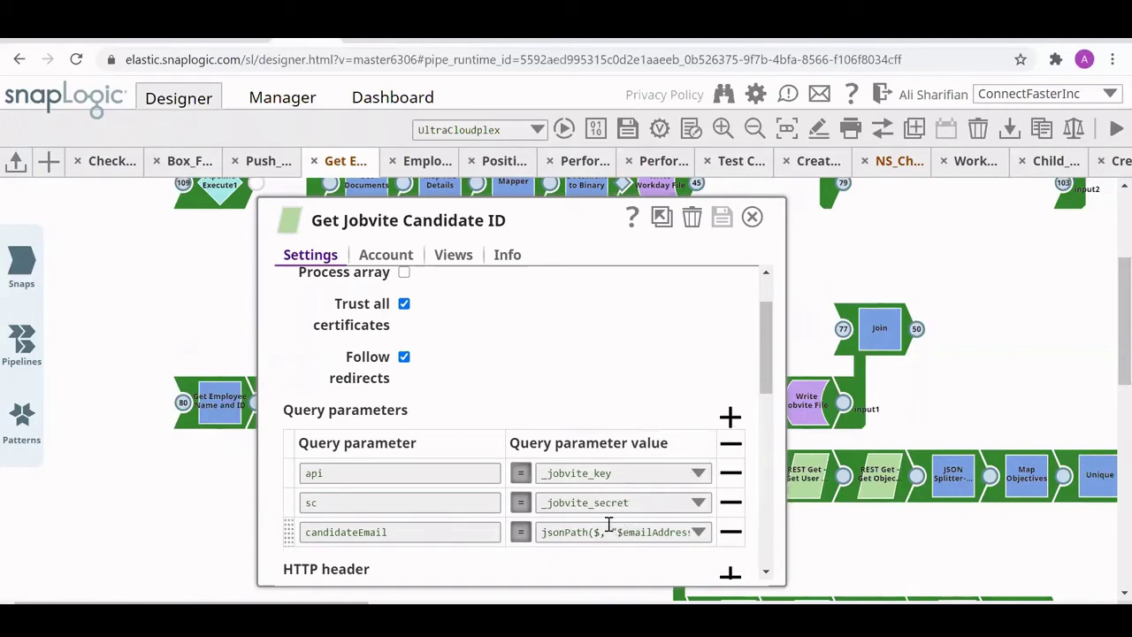
{"action": "scroll", "coordinate": [625, 463], "scroll_direction": "up", "scroll_amount": 1}
{"action": "scroll", "coordinate": [625, 462], "scroll_direction": "down", "scroll_amount": 1}
{"action": "scroll", "coordinate": [626, 462], "scroll_direction": "up", "scroll_amount": 2}
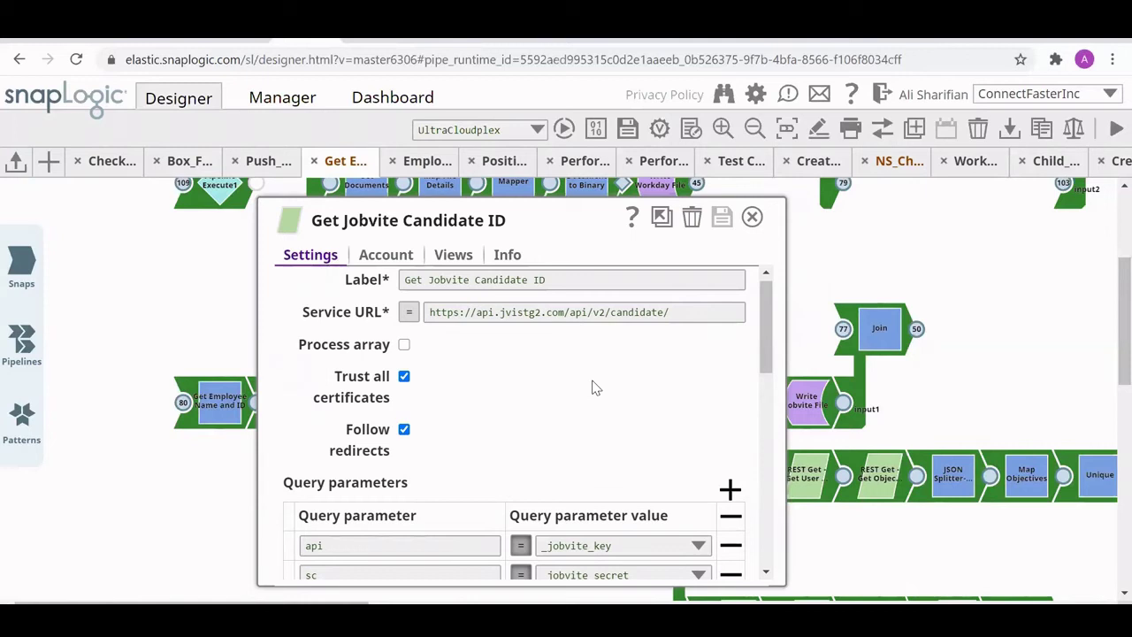
{"action": "scroll", "coordinate": [593, 388], "scroll_direction": "down", "scroll_amount": 1}
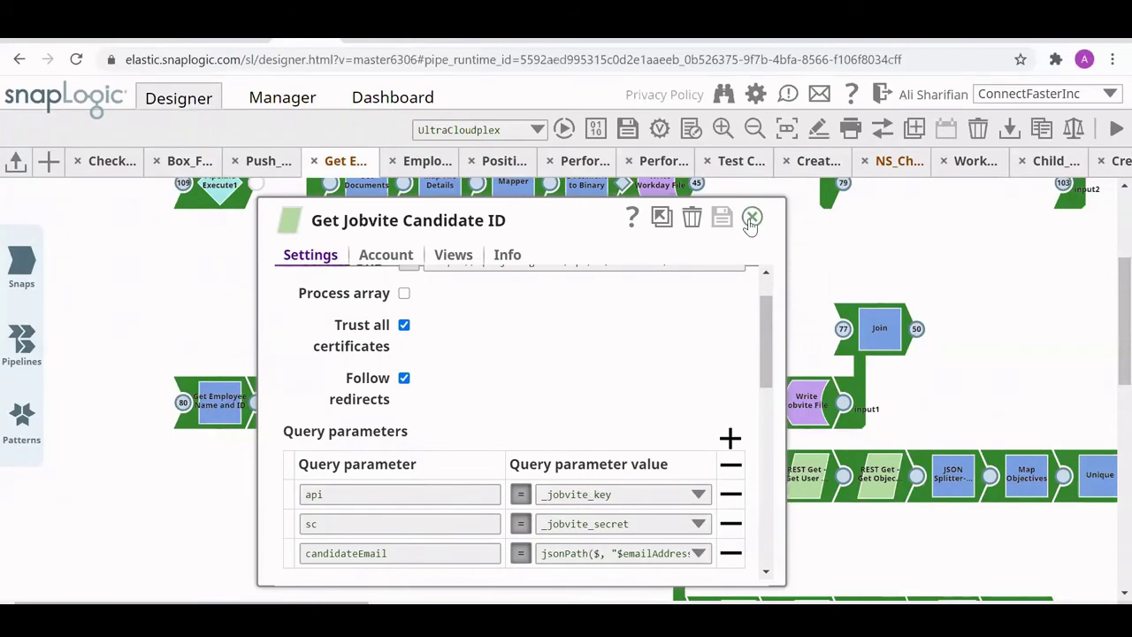
{"action": "left_click", "coordinate": [751, 217]}
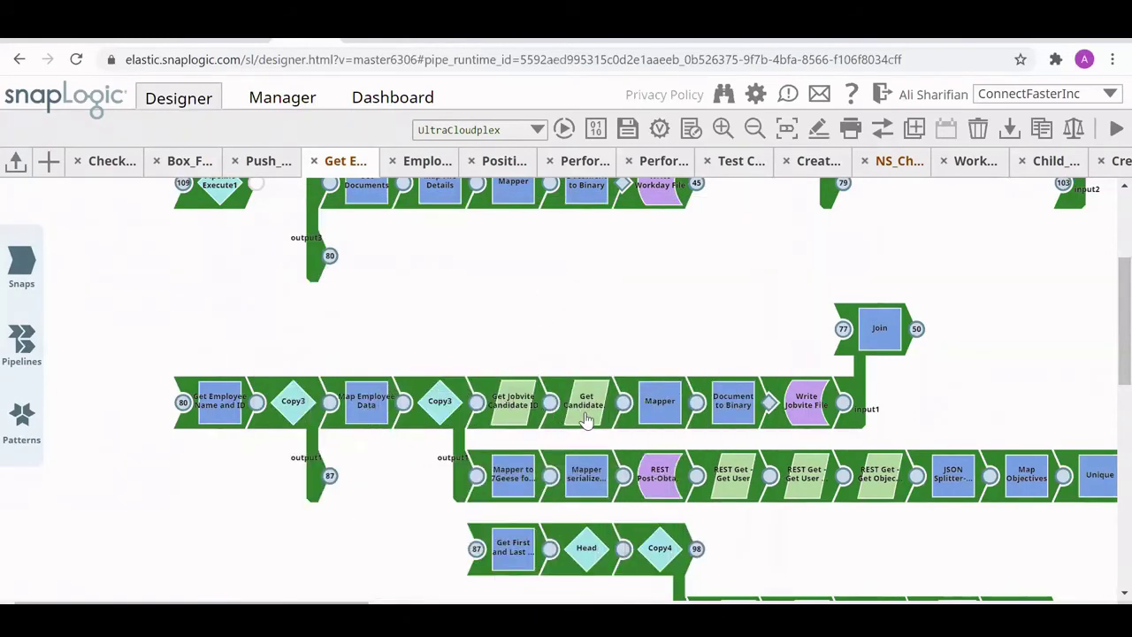
Step: Review the settings of the Get Candidate Artifacts from JobVite snap, close them, and look over the Write Jobvite File branch
{"action": "left_click", "coordinate": [586, 416]}
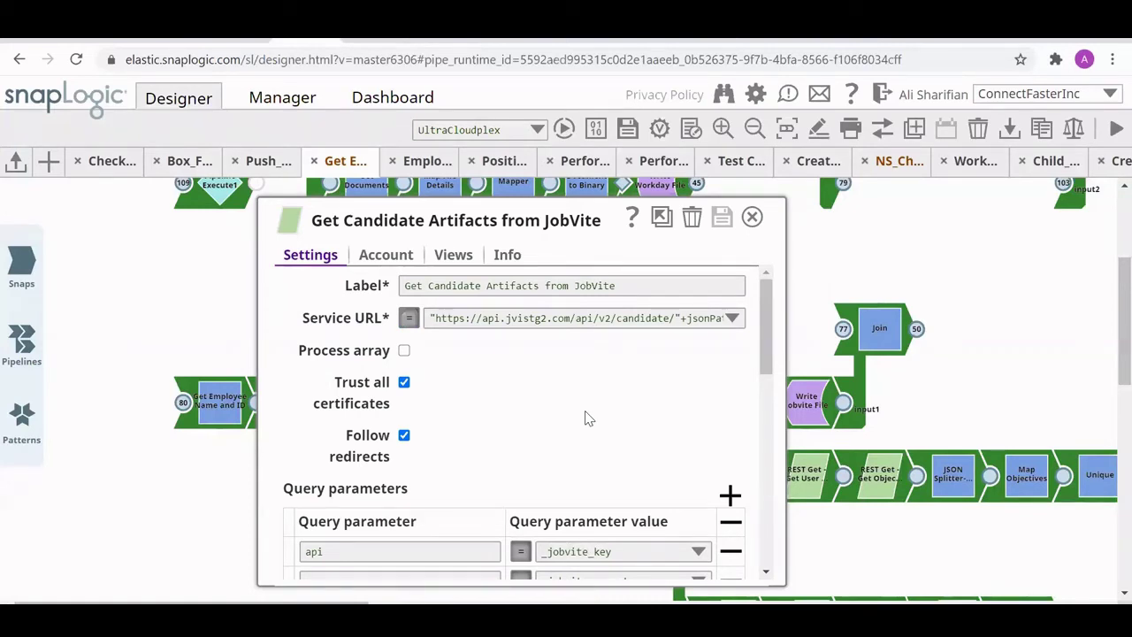
{"action": "scroll", "coordinate": [587, 416], "scroll_direction": "down", "scroll_amount": 1}
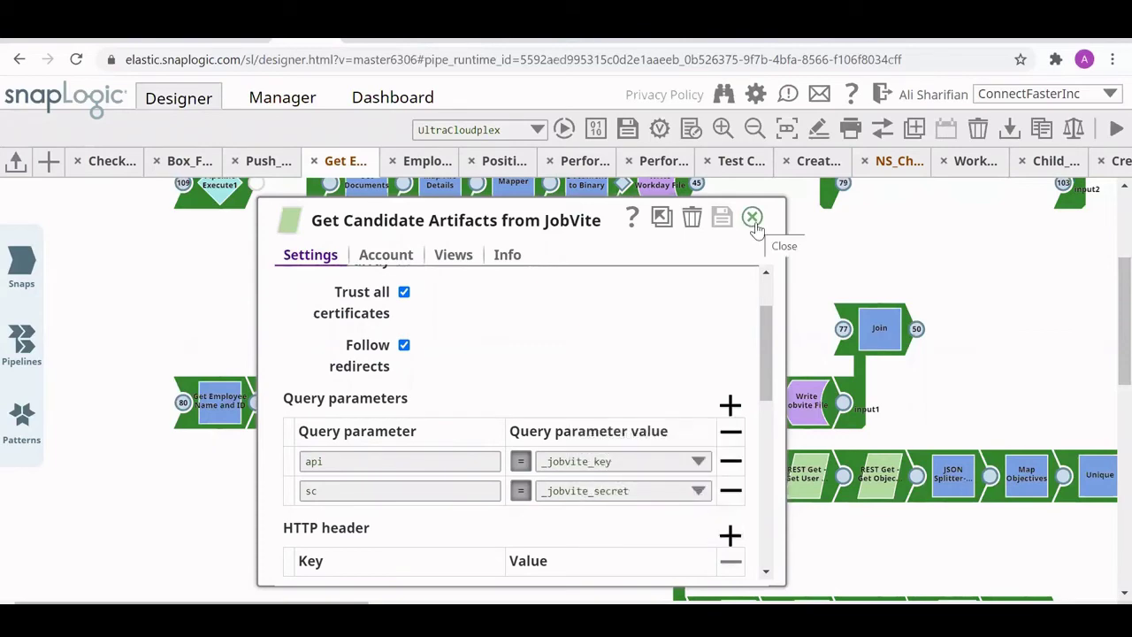
{"action": "left_click", "coordinate": [753, 219]}
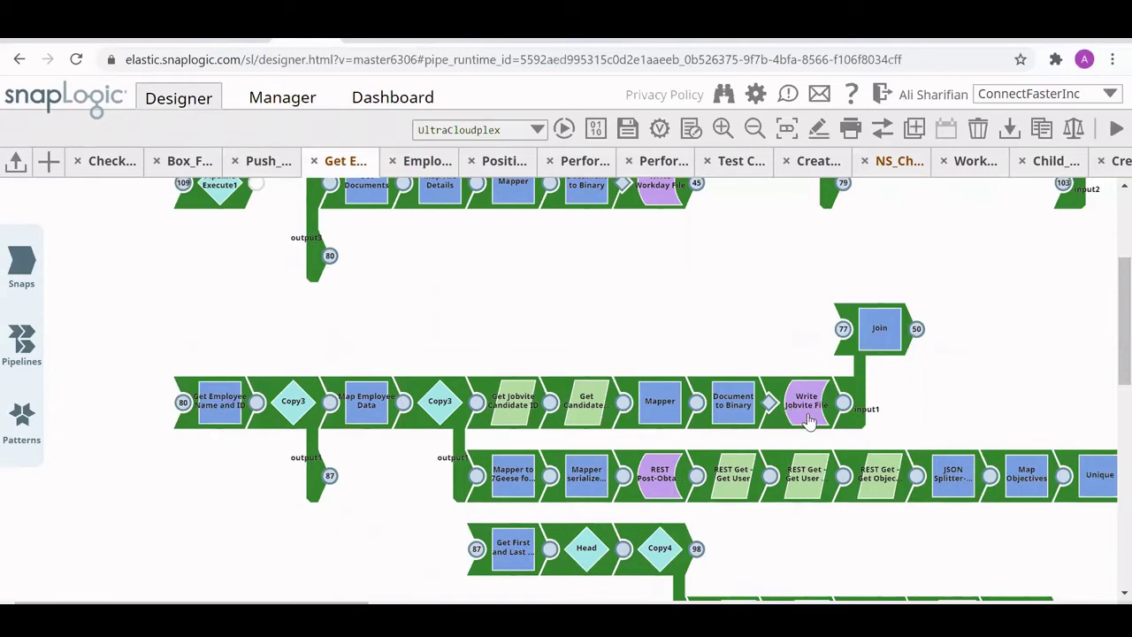
{"action": "mouse_move", "coordinate": [816, 421]}
{"action": "scroll", "coordinate": [975, 375], "scroll_direction": "up", "scroll_amount": 1}
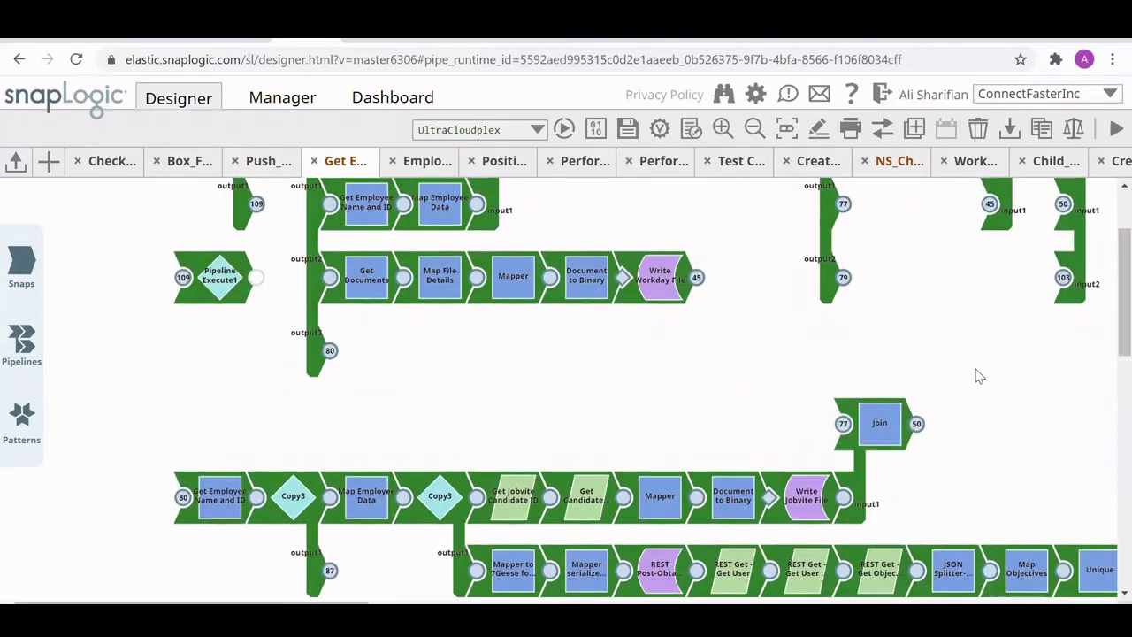
Step: Revisit the Box_F and Push pipelines, then examine the document retrieval branches of the Get Employee Files pipeline
{"action": "right_click", "coordinate": [183, 167]}
{"action": "left_click", "coordinate": [186, 155]}
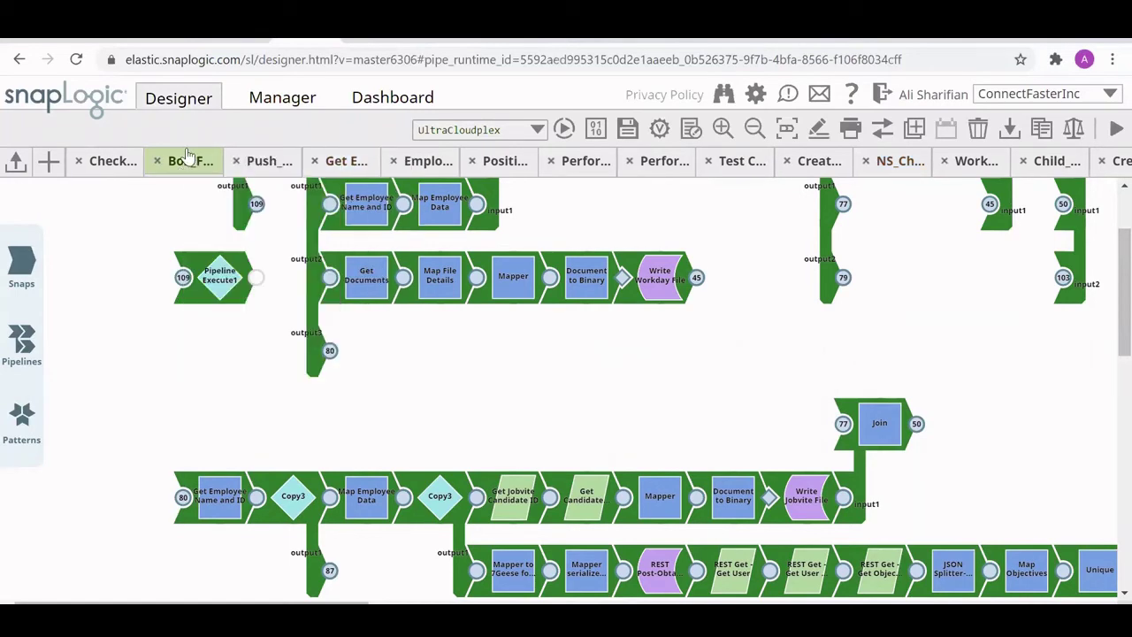
{"action": "left_click", "coordinate": [187, 156]}
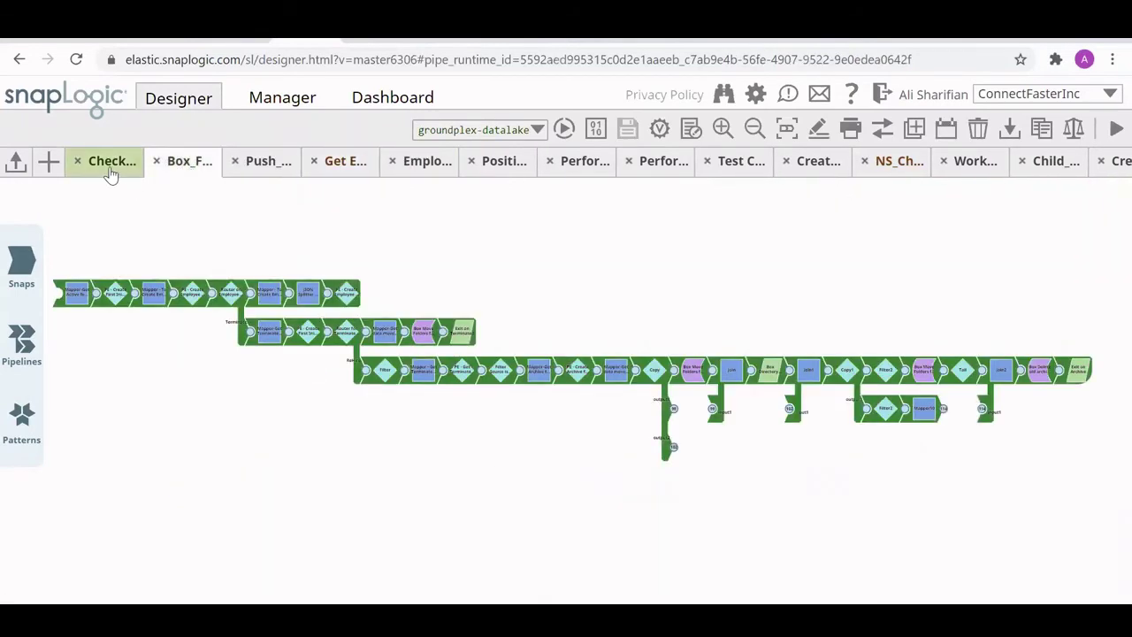
{"action": "left_click", "coordinate": [265, 164]}
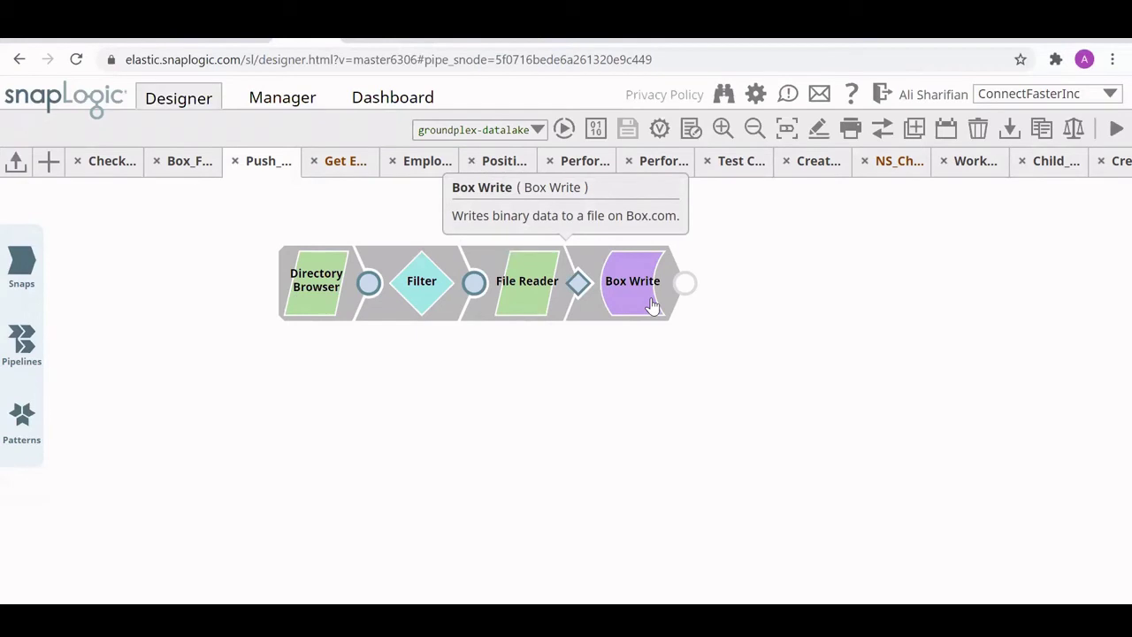
{"action": "left_click", "coordinate": [358, 168]}
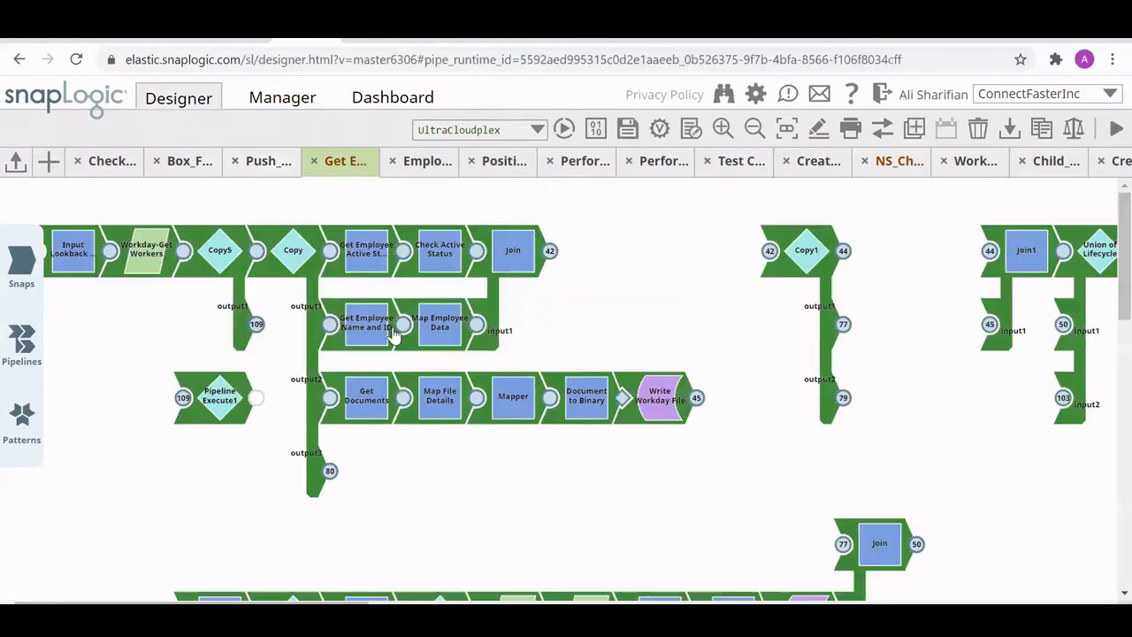
{"action": "scroll", "coordinate": [394, 334], "scroll_direction": "down", "scroll_amount": 2}
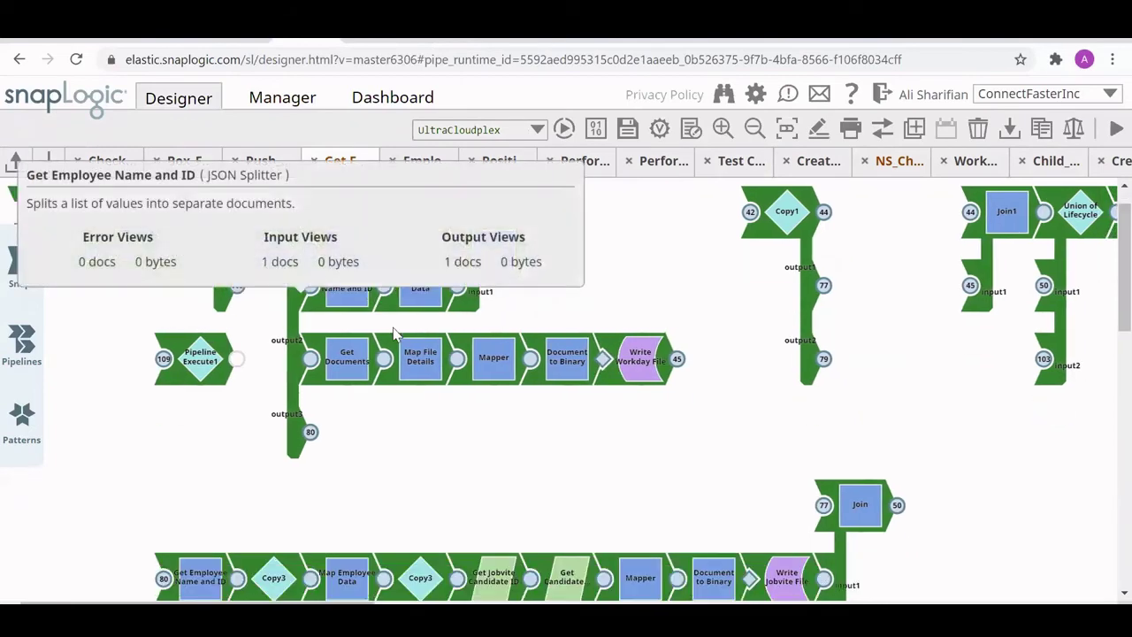
{"action": "scroll", "coordinate": [394, 335], "scroll_direction": "down", "scroll_amount": 1}
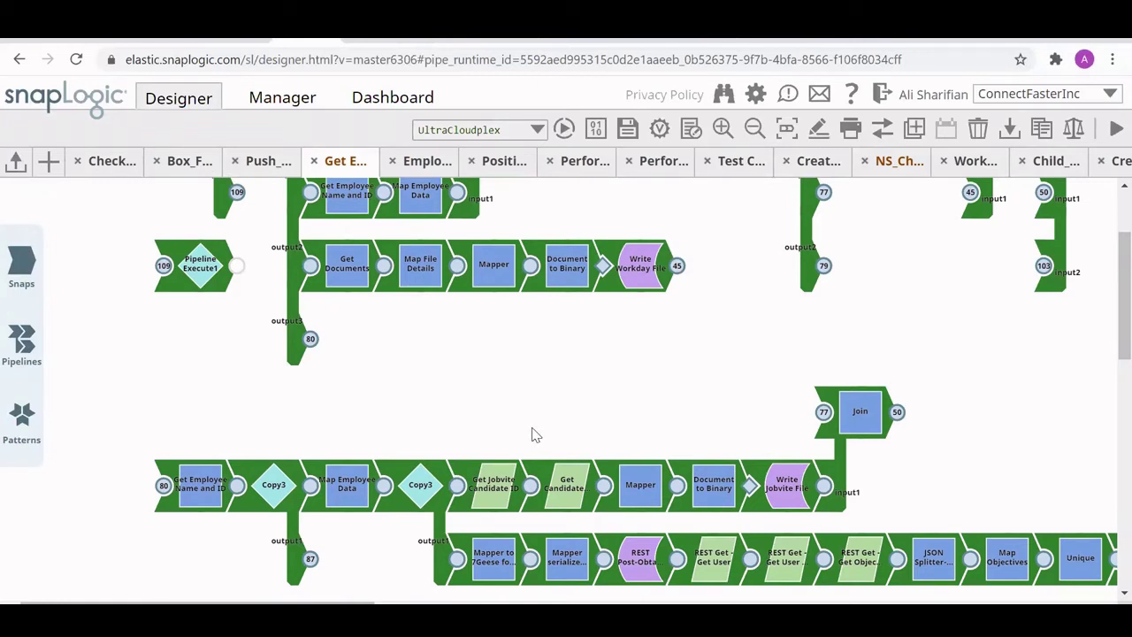
{"action": "scroll", "coordinate": [536, 438], "scroll_direction": "up", "scroll_amount": 1}
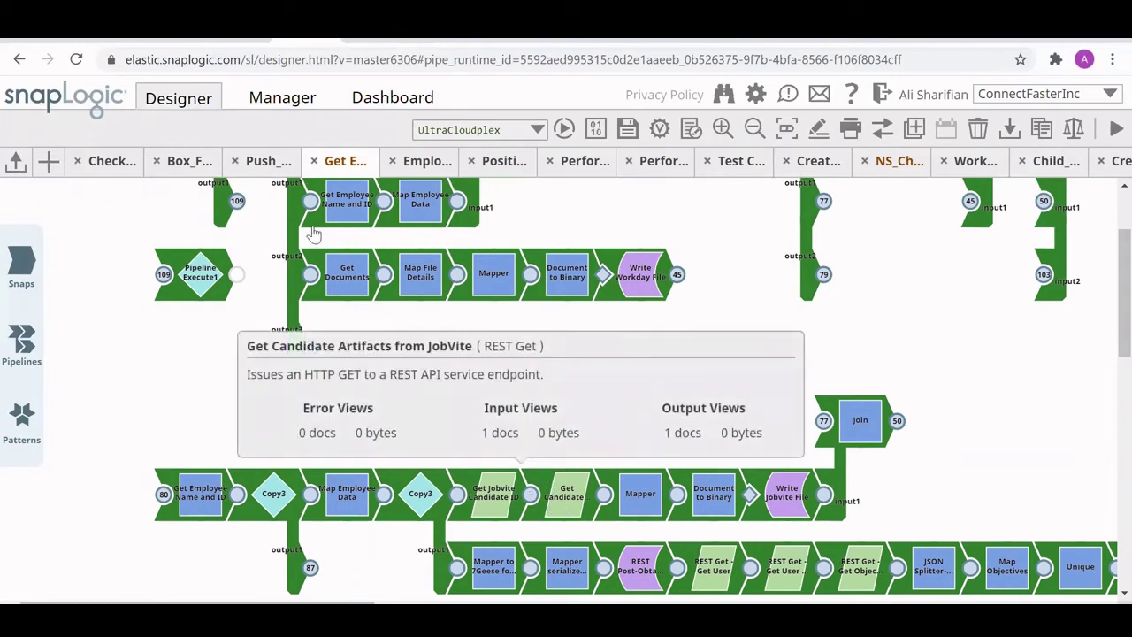
Step: Return to the Push pipeline and review the settings of its File Reader and Box Write snaps
{"action": "left_click", "coordinate": [253, 166]}
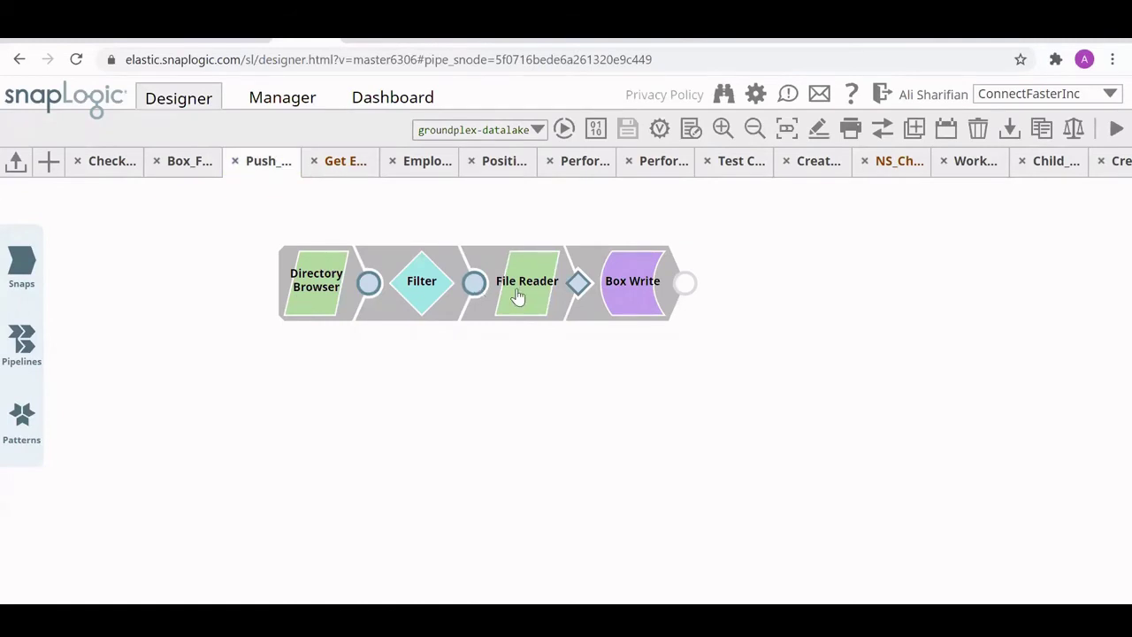
{"action": "left_click", "coordinate": [518, 296]}
{"action": "scroll", "coordinate": [517, 287], "scroll_direction": "down", "scroll_amount": 2}
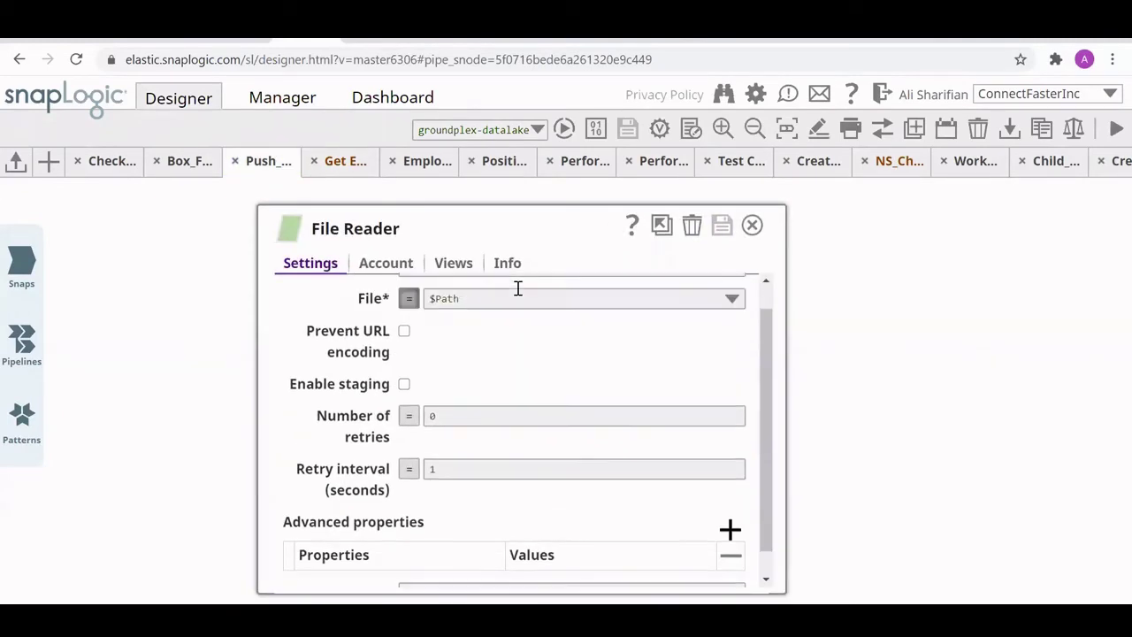
{"action": "scroll", "coordinate": [517, 287], "scroll_direction": "up", "scroll_amount": 1}
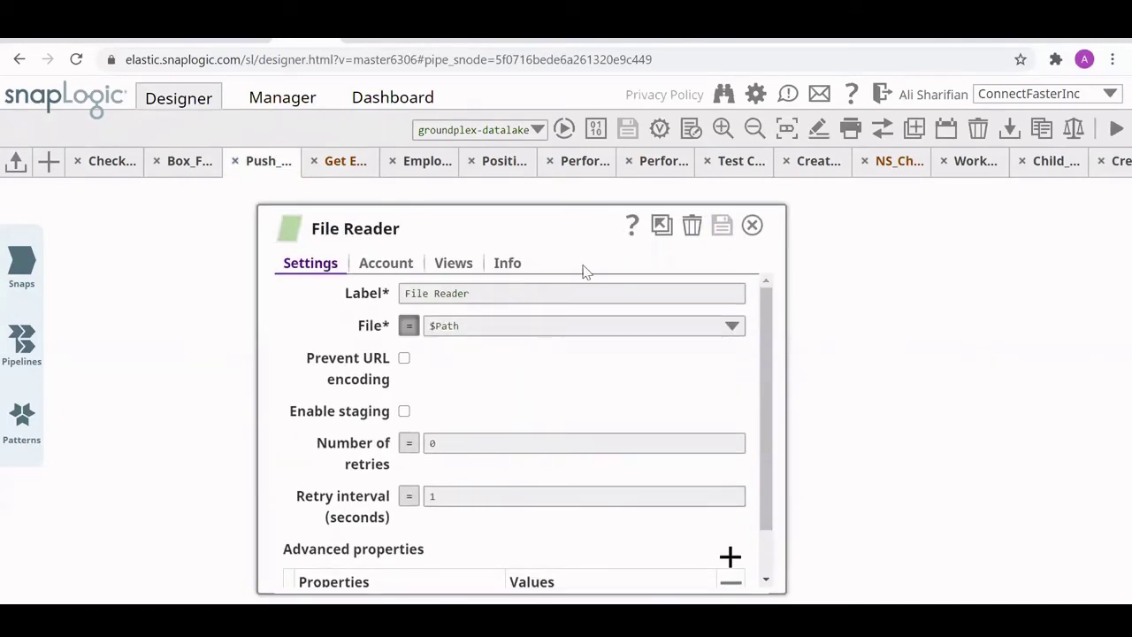
{"action": "left_click", "coordinate": [753, 226]}
{"action": "left_click", "coordinate": [646, 302]}
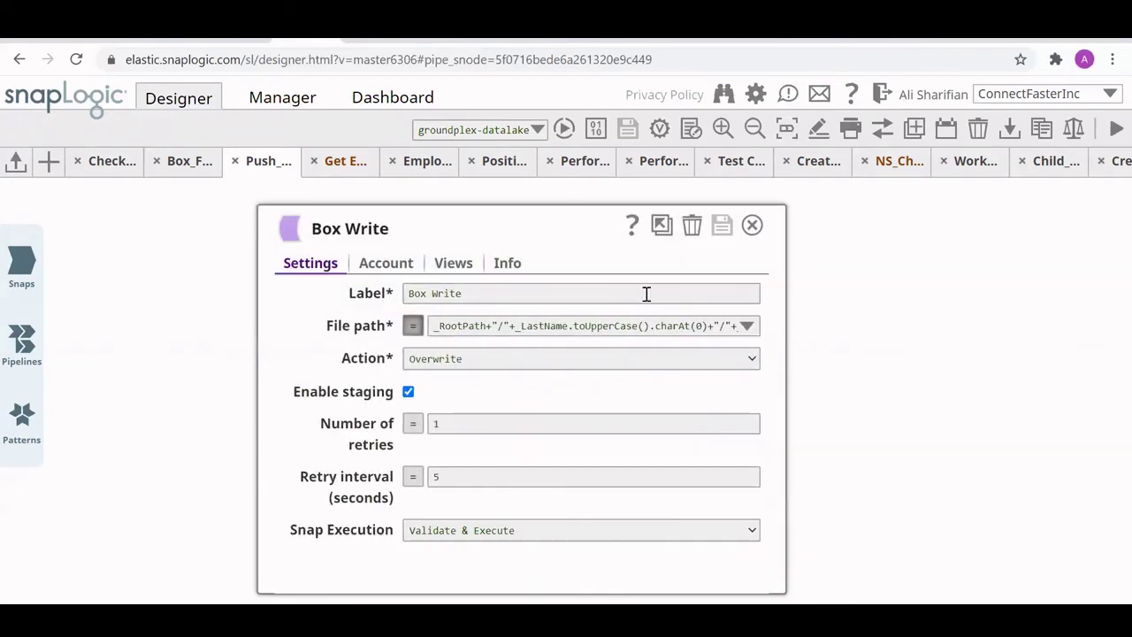
{"action": "left_click", "coordinate": [752, 226]}
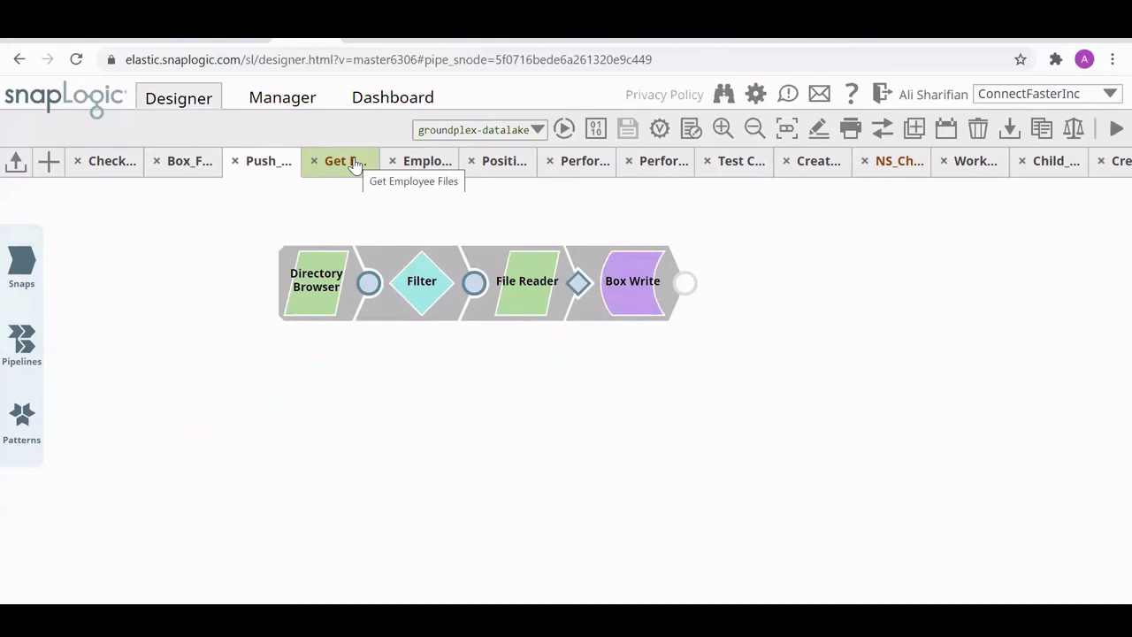
Step: View the Directory Browser snap's settings and open its documentation page to read the supported directory sources
{"action": "left_click", "coordinate": [323, 268]}
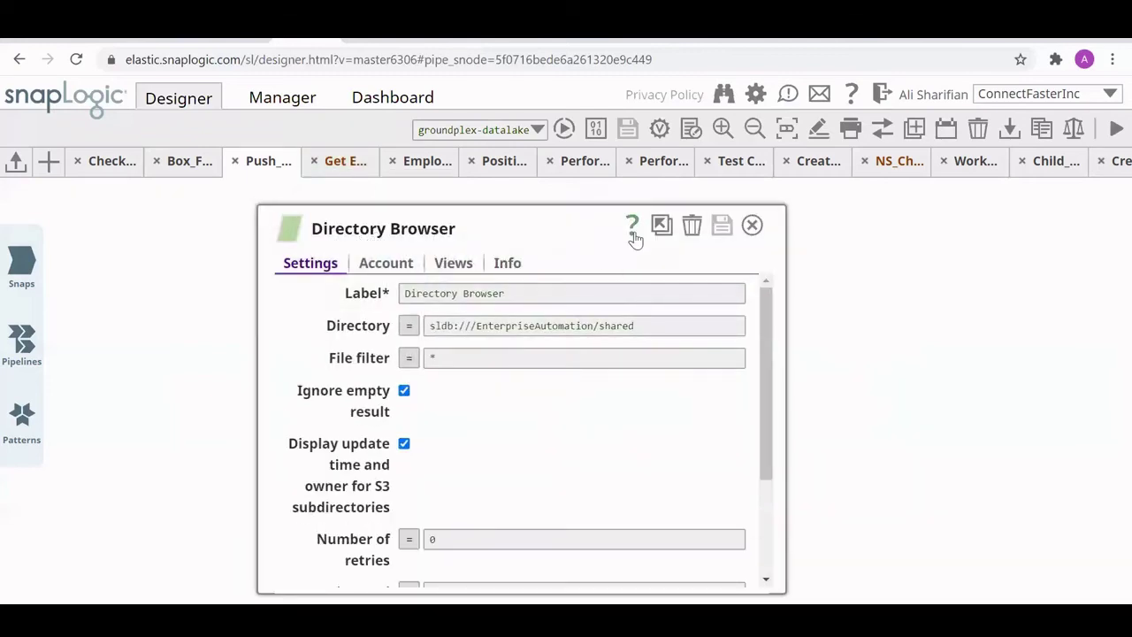
{"action": "left_click", "coordinate": [634, 226]}
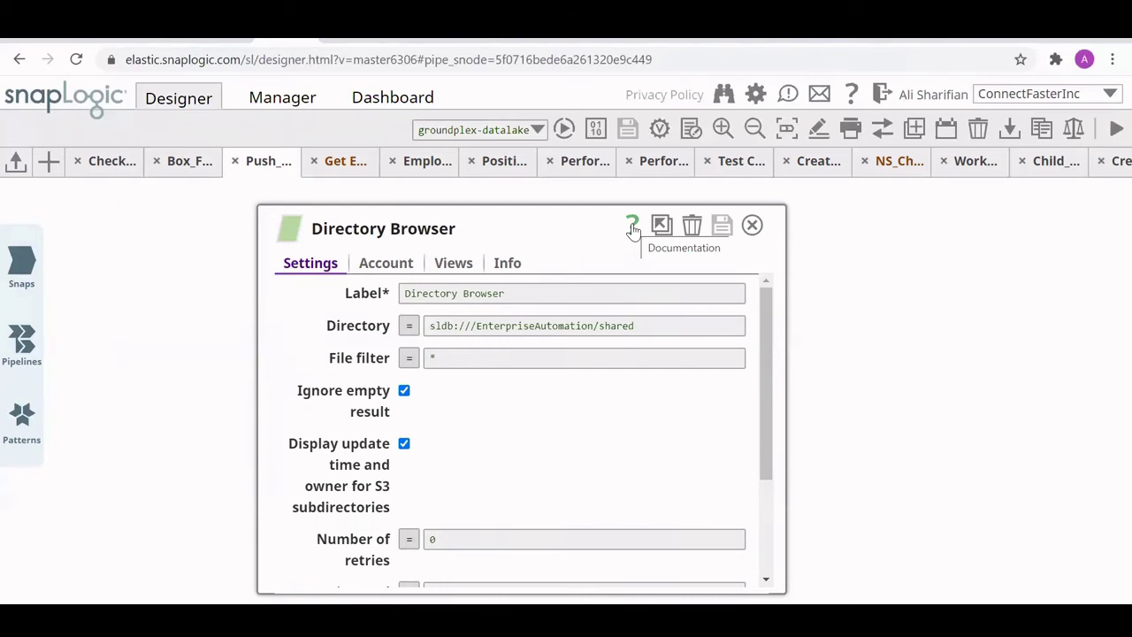
{"action": "left_click", "coordinate": [633, 228]}
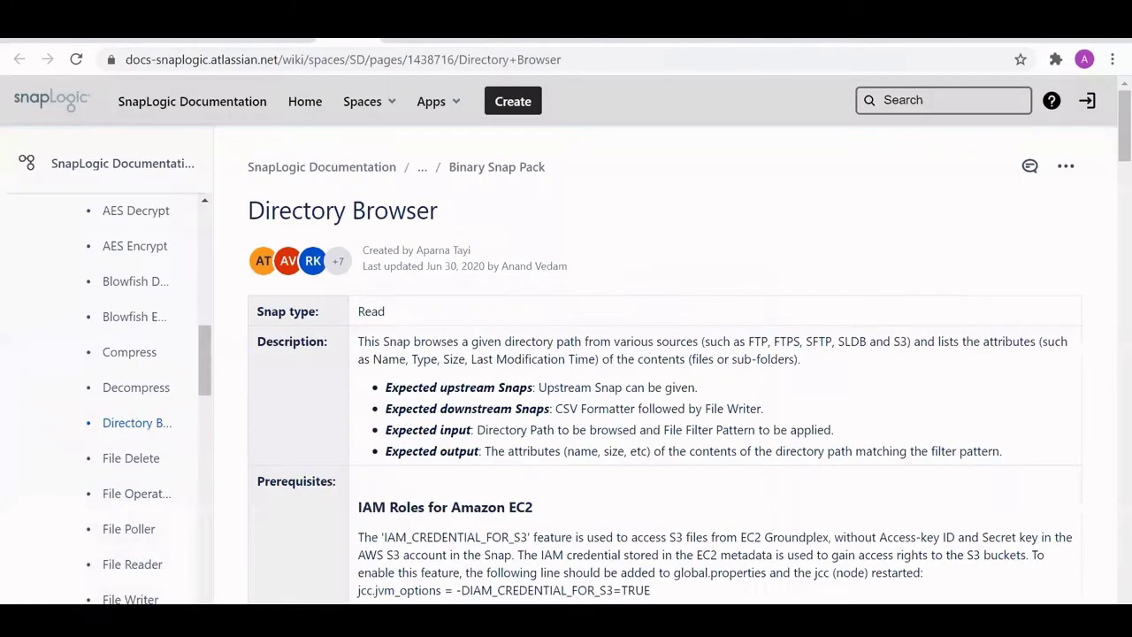
{"action": "scroll", "coordinate": [631, 486], "scroll_direction": "down", "scroll_amount": 1}
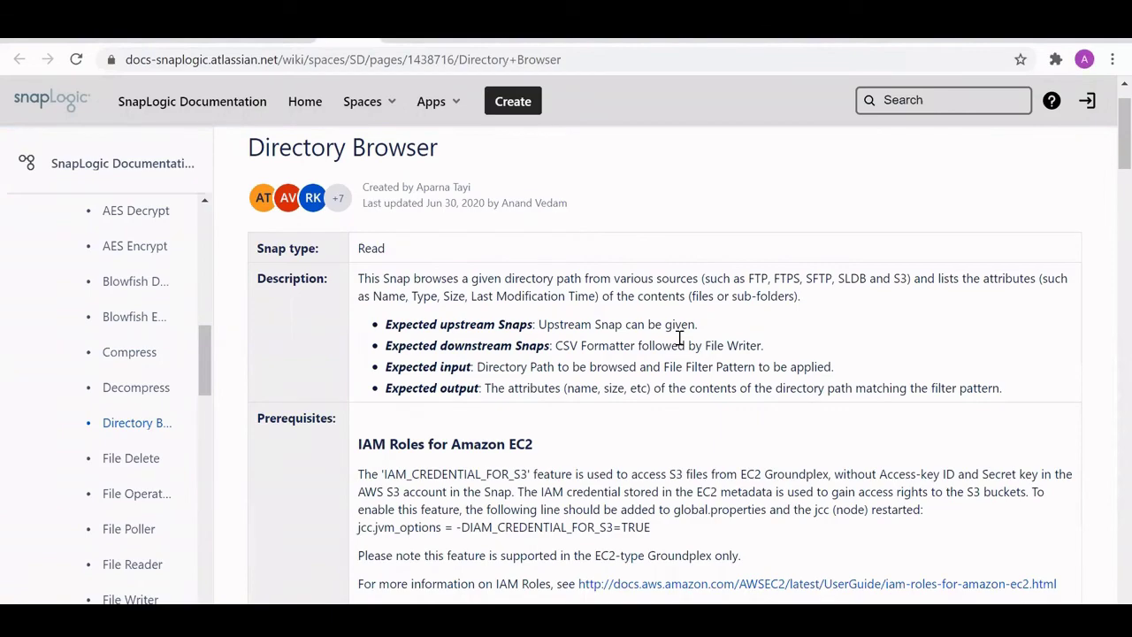
Step: Read the Directory Browser documentation from the prerequisites through the directory examples, file filter, retry and Snap Execution settings
{"action": "scroll", "coordinate": [680, 339], "scroll_direction": "down", "scroll_amount": 5}
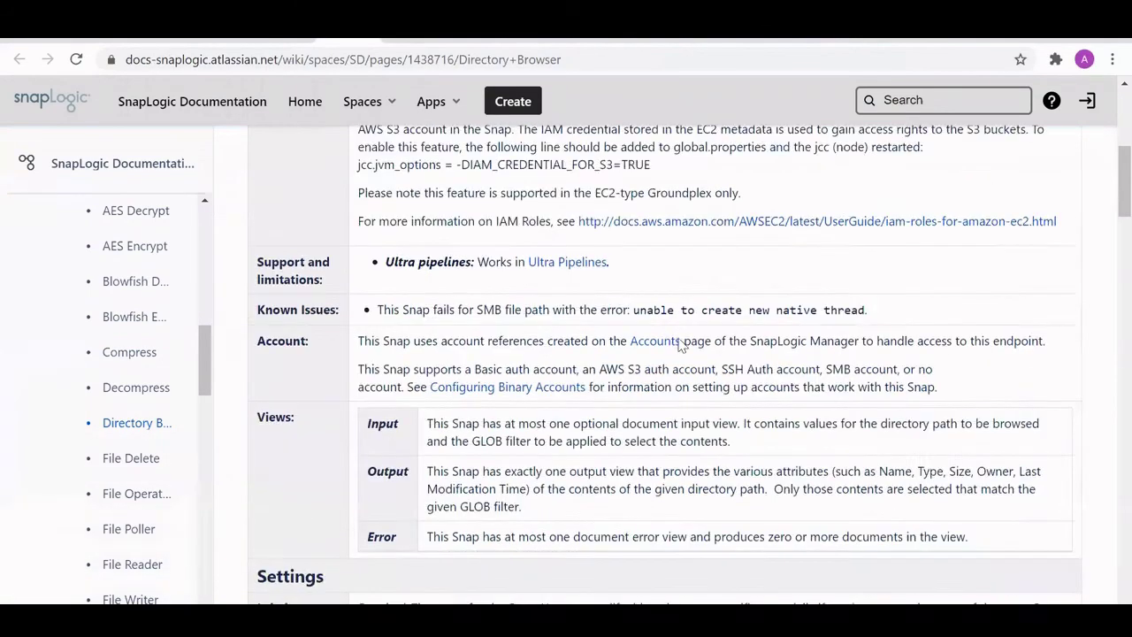
{"action": "scroll", "coordinate": [679, 345], "scroll_direction": "down", "scroll_amount": 11}
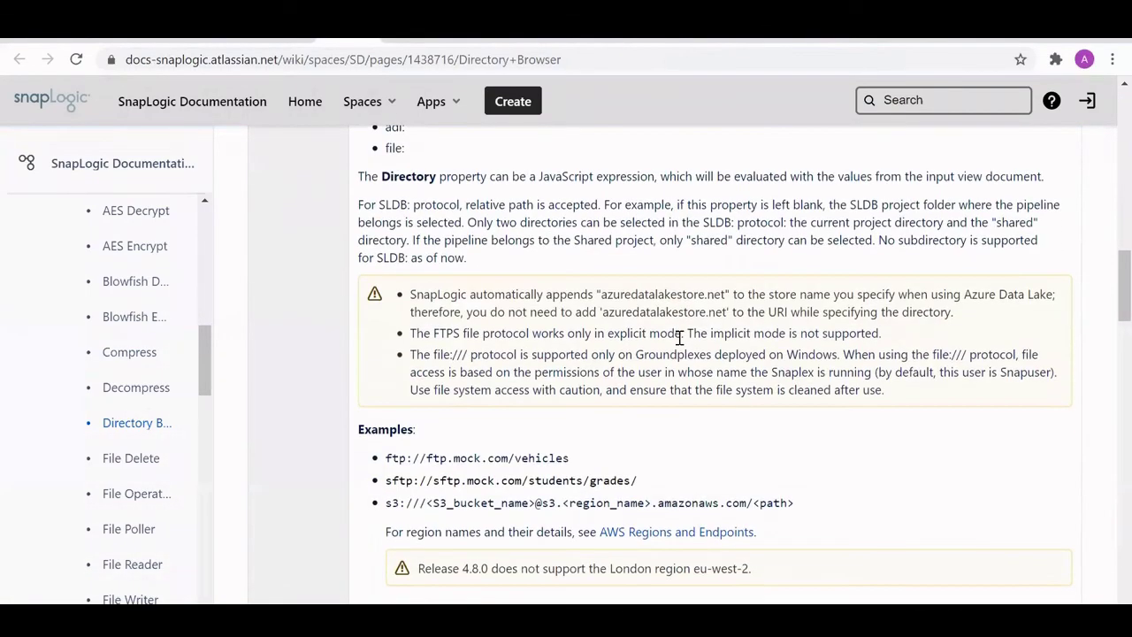
{"action": "scroll", "coordinate": [679, 339], "scroll_direction": "down", "scroll_amount": 5}
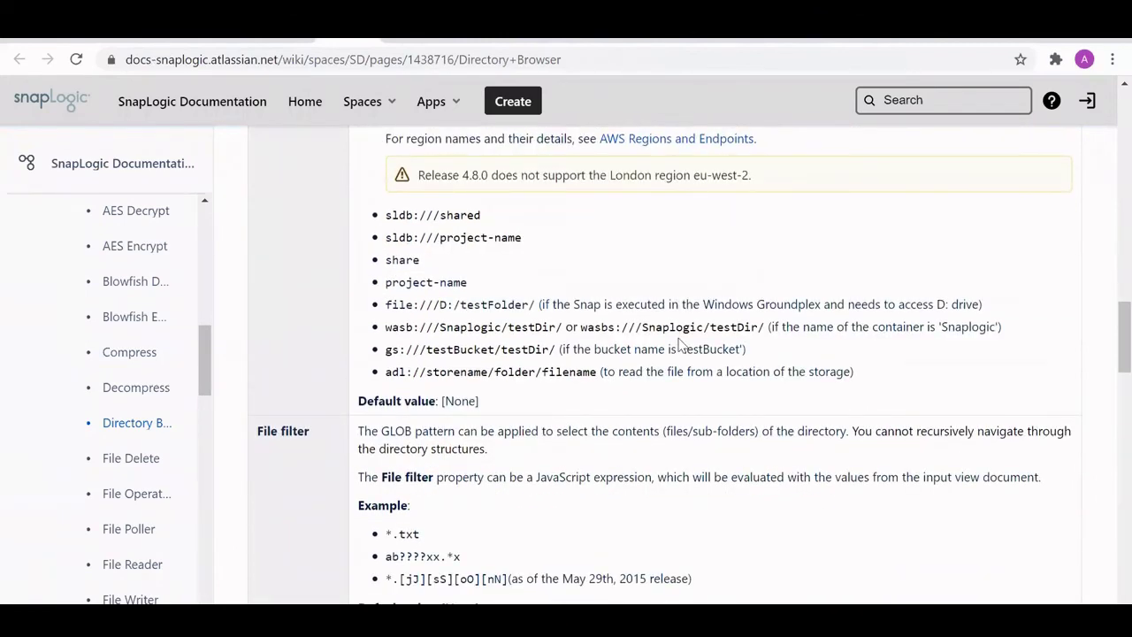
{"action": "scroll", "coordinate": [679, 345], "scroll_direction": "up", "scroll_amount": 2}
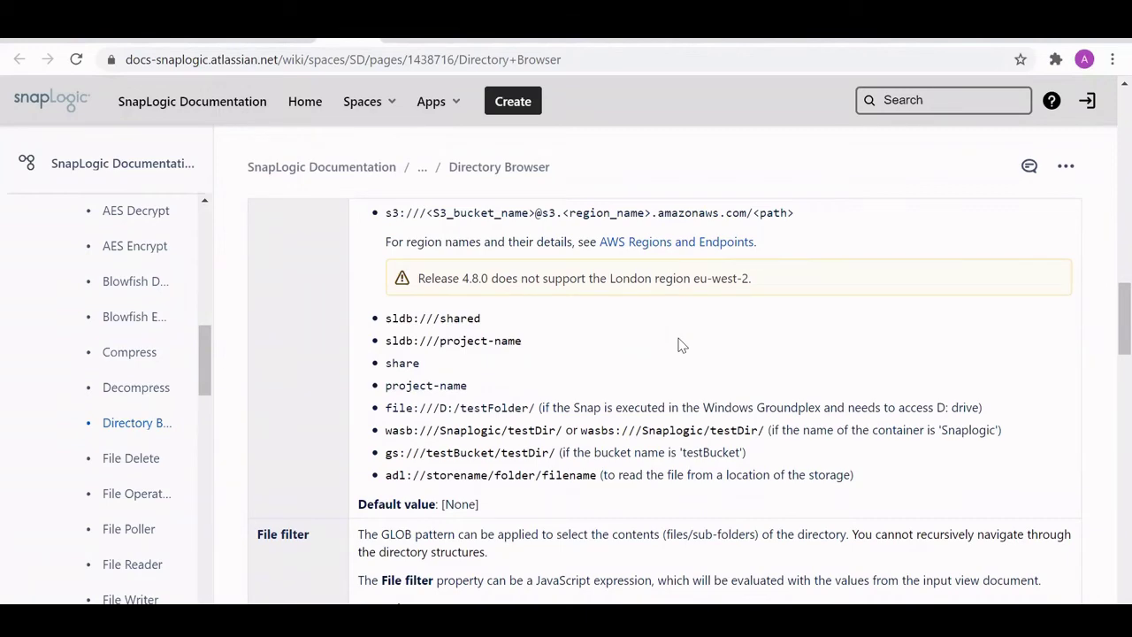
{"action": "scroll", "coordinate": [681, 345], "scroll_direction": "down", "scroll_amount": 4}
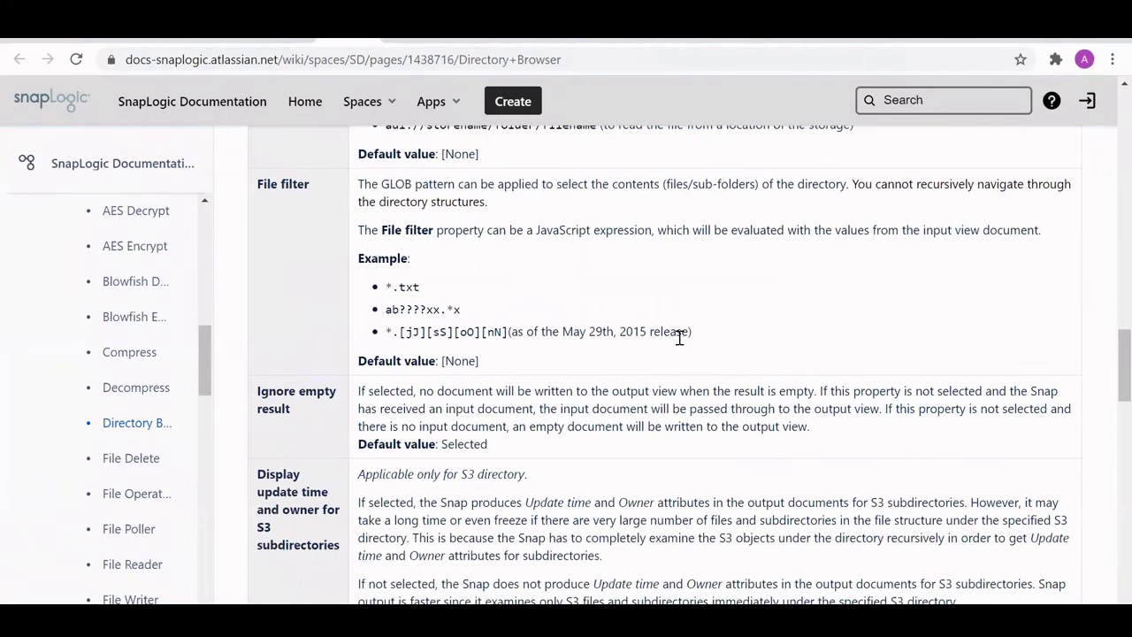
{"action": "scroll", "coordinate": [679, 336], "scroll_direction": "down", "scroll_amount": 5}
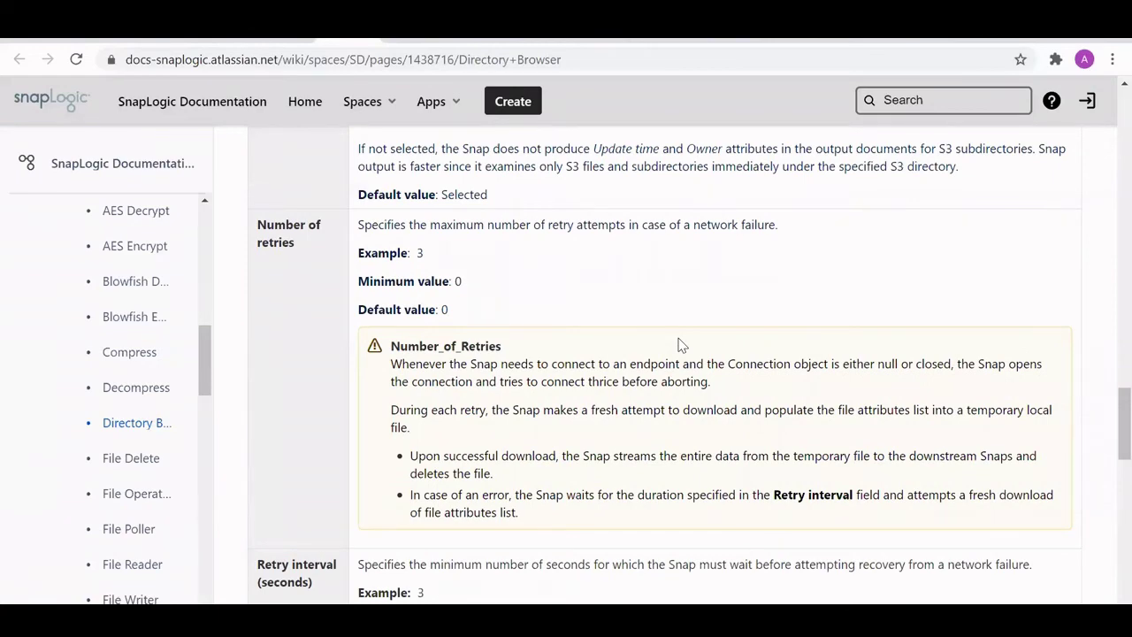
{"action": "scroll", "coordinate": [682, 345], "scroll_direction": "down", "scroll_amount": 4}
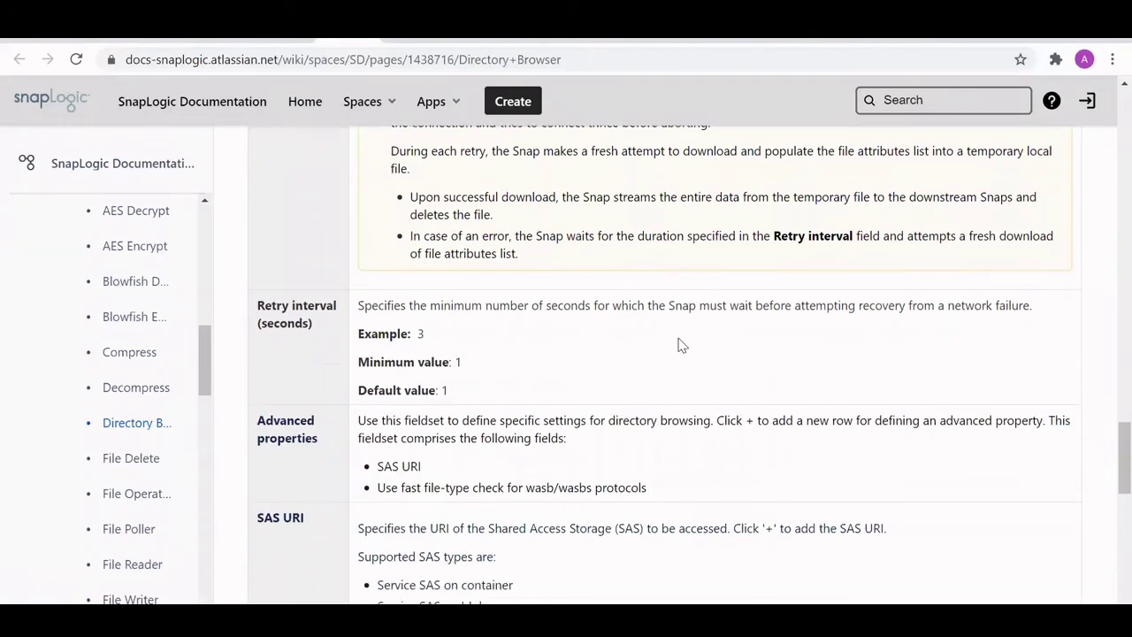
{"action": "scroll", "coordinate": [681, 345], "scroll_direction": "down", "scroll_amount": 4}
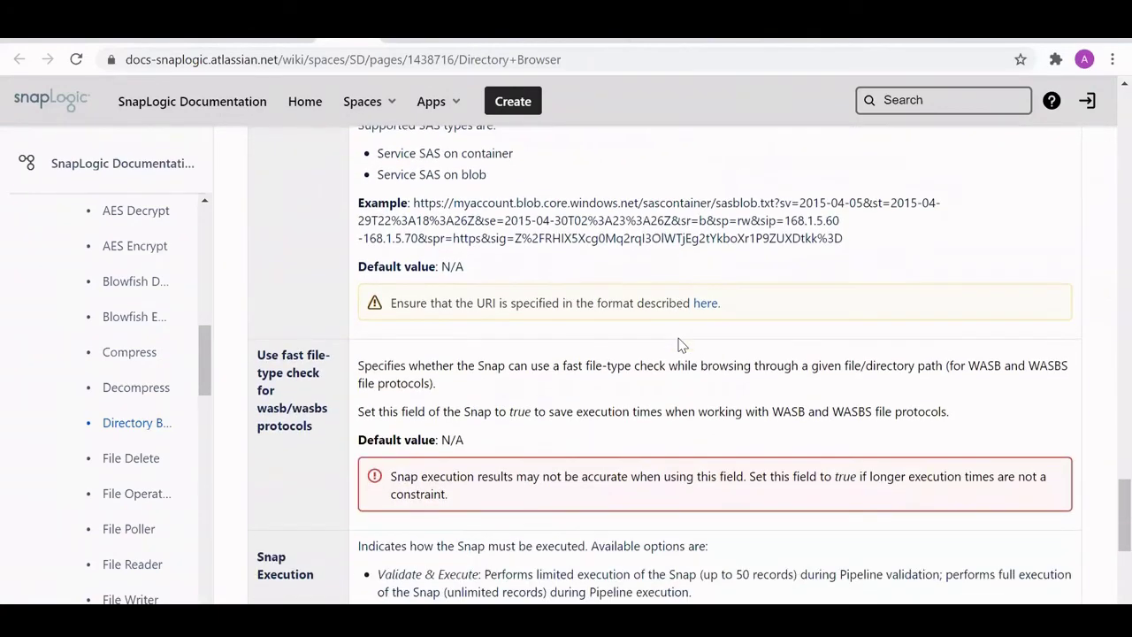
{"action": "scroll", "coordinate": [681, 345], "scroll_direction": "down", "scroll_amount": 2}
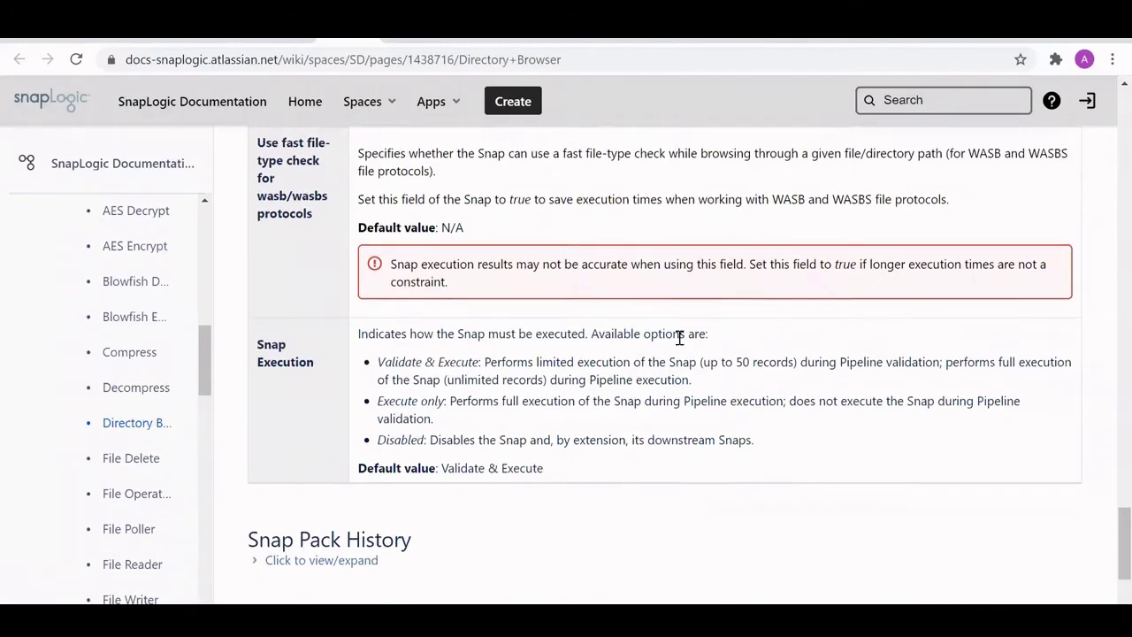
{"action": "scroll", "coordinate": [679, 338], "scroll_direction": "up", "scroll_amount": 1}
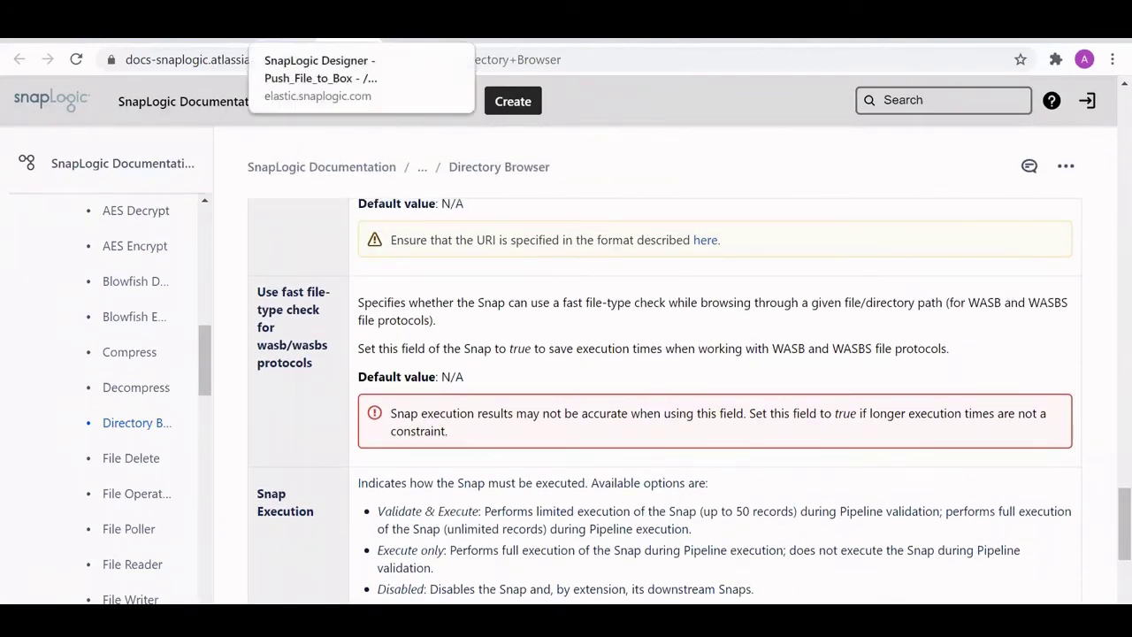
Step: Compare the documentation's directory protocols and examples with the Directory Browser snap's settings in SnapLogic Designer, and close the settings
{"action": "left_click", "coordinate": [354, 22]}
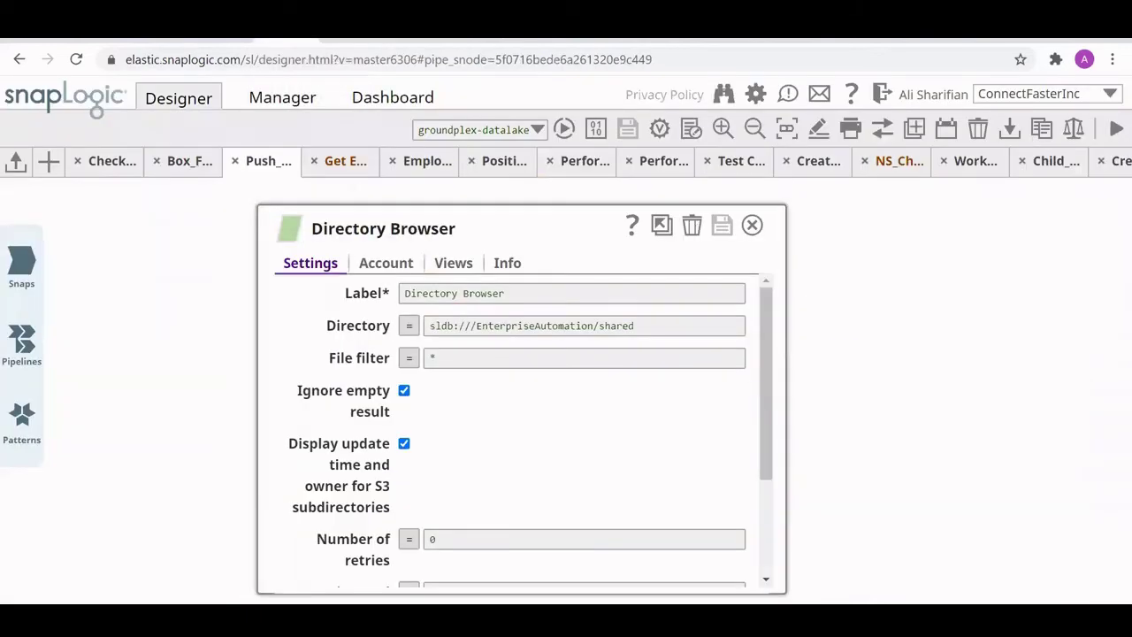
{"action": "left_click", "coordinate": [349, 24]}
{"action": "scroll", "coordinate": [509, 291], "scroll_direction": "up", "scroll_amount": 4}
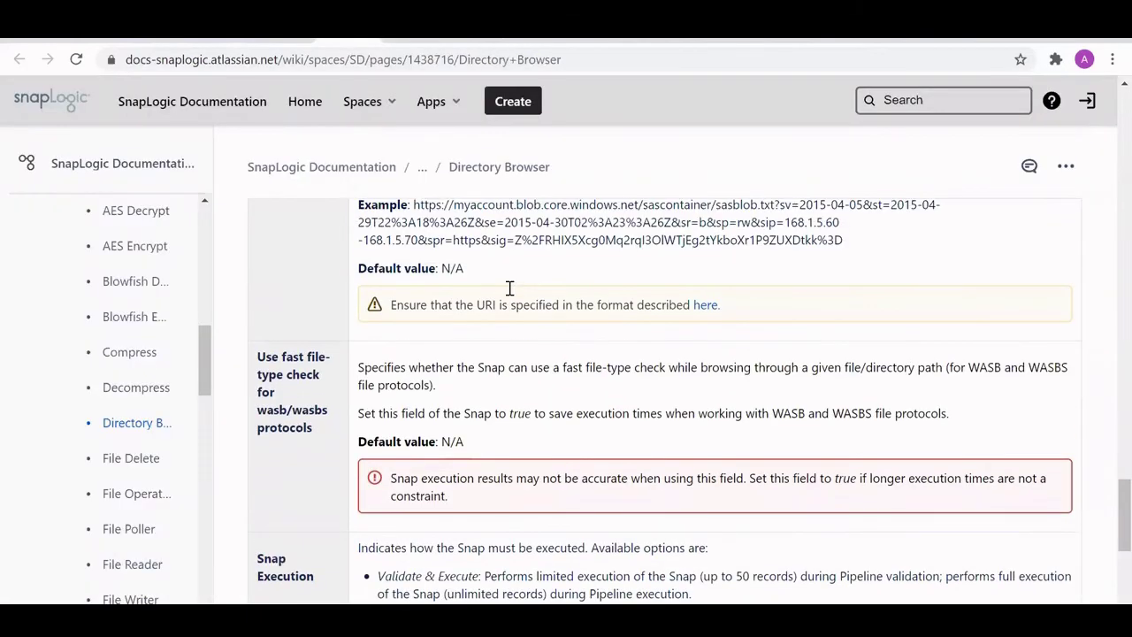
{"action": "scroll", "coordinate": [509, 301], "scroll_direction": "up", "scroll_amount": 10}
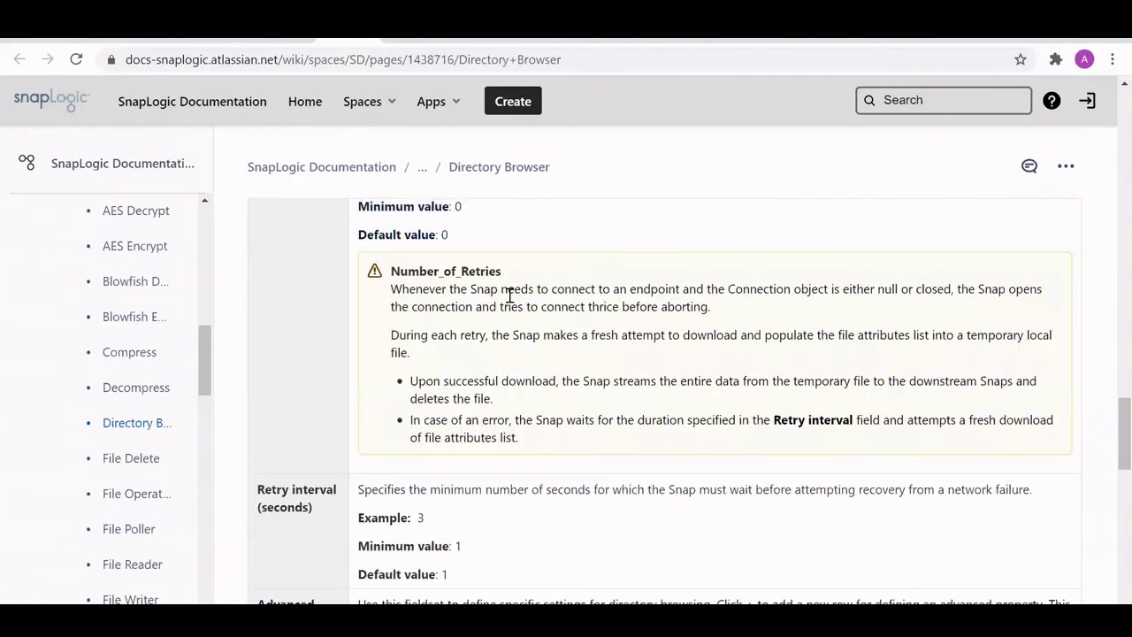
{"action": "scroll", "coordinate": [510, 300], "scroll_direction": "up", "scroll_amount": 10}
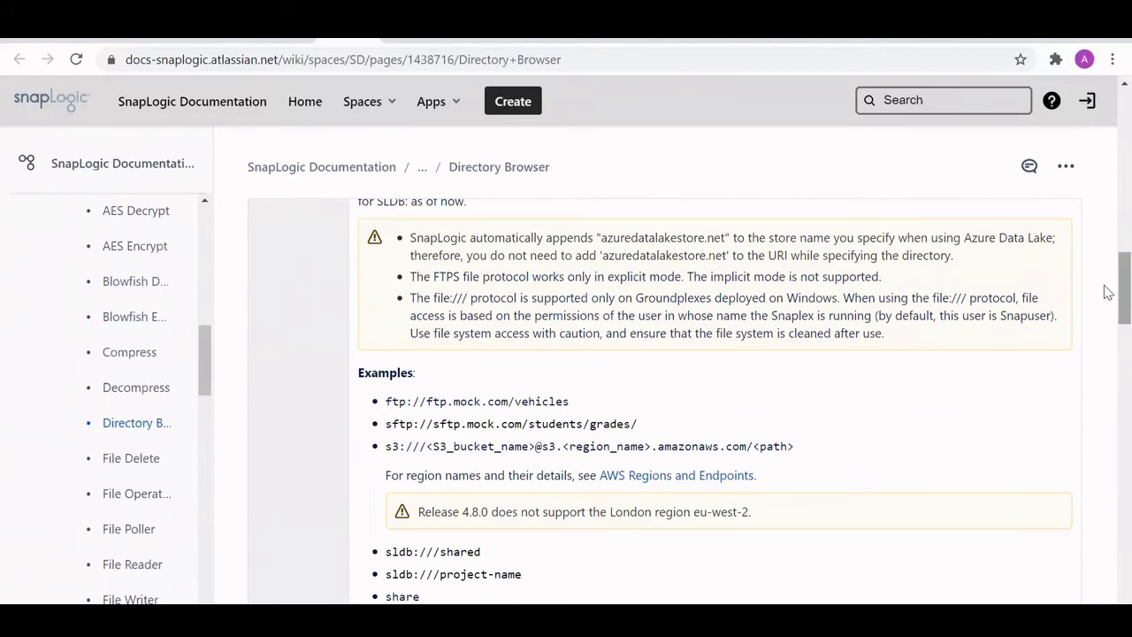
{"action": "left_click_drag", "start_coordinate": [1108, 291], "coordinate": [1105, 100]}
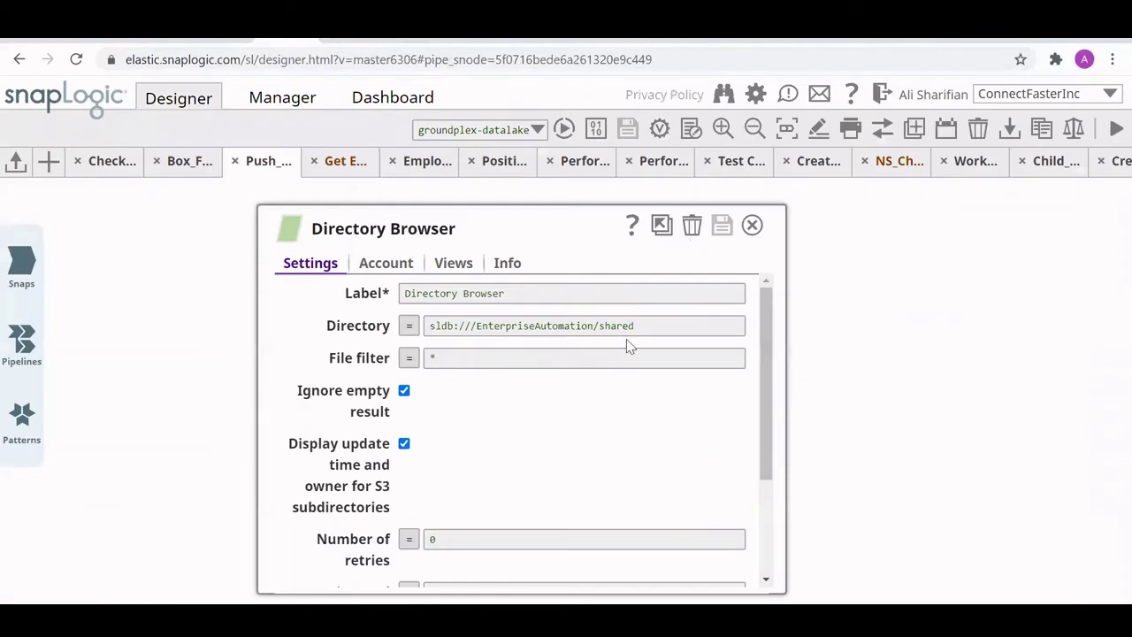
{"action": "scroll", "coordinate": [626, 339], "scroll_direction": "down", "scroll_amount": 1}
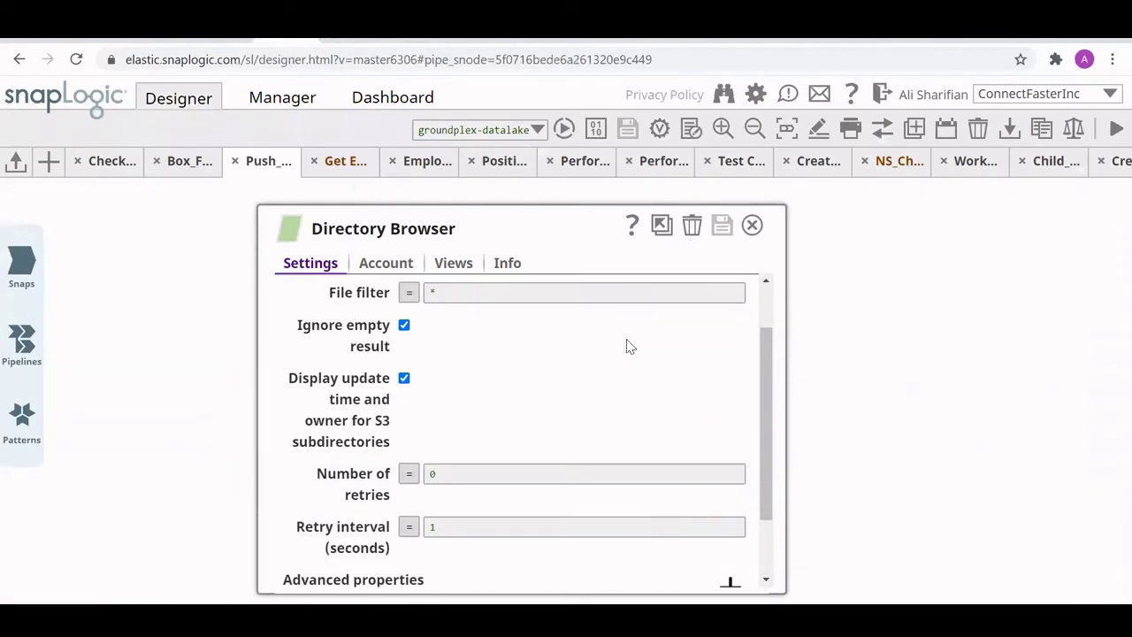
{"action": "left_click", "coordinate": [752, 225]}
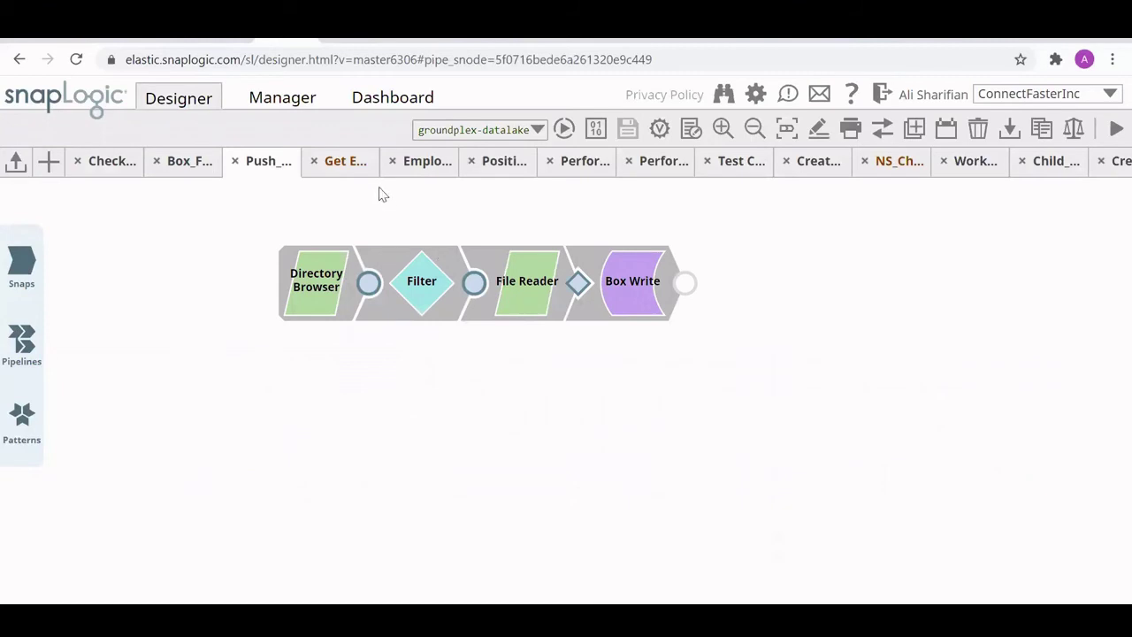
Step: Bring the entire Get Employee Files pipeline into view, check the active employee's subfolders in Box, and return to SnapLogic Designer
{"action": "left_click", "coordinate": [357, 173]}
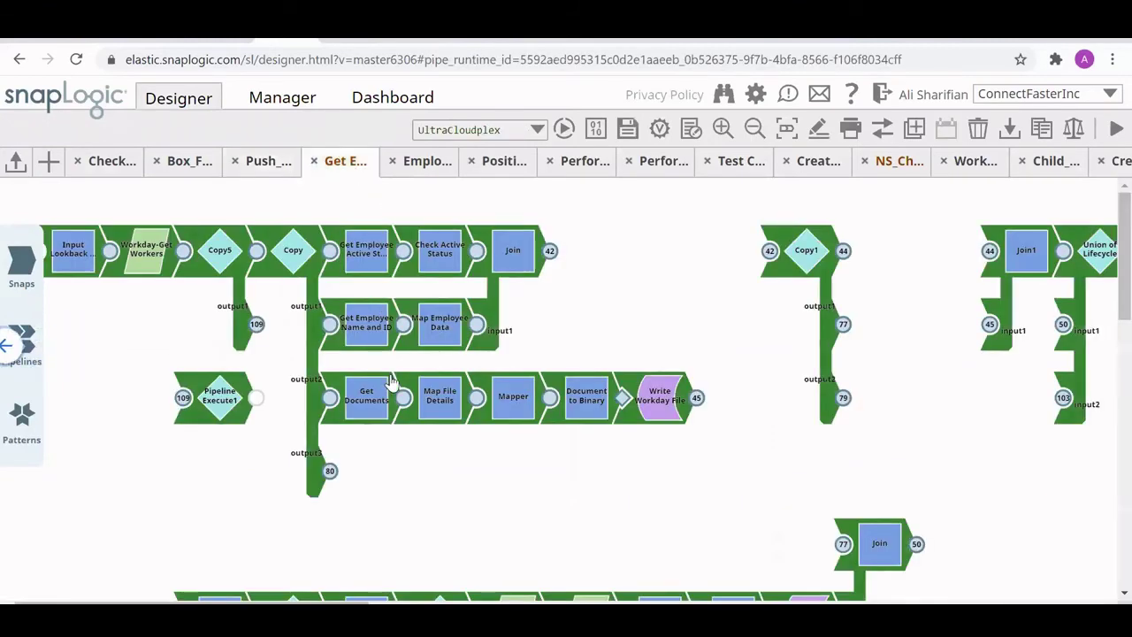
{"action": "left_click", "coordinate": [788, 132]}
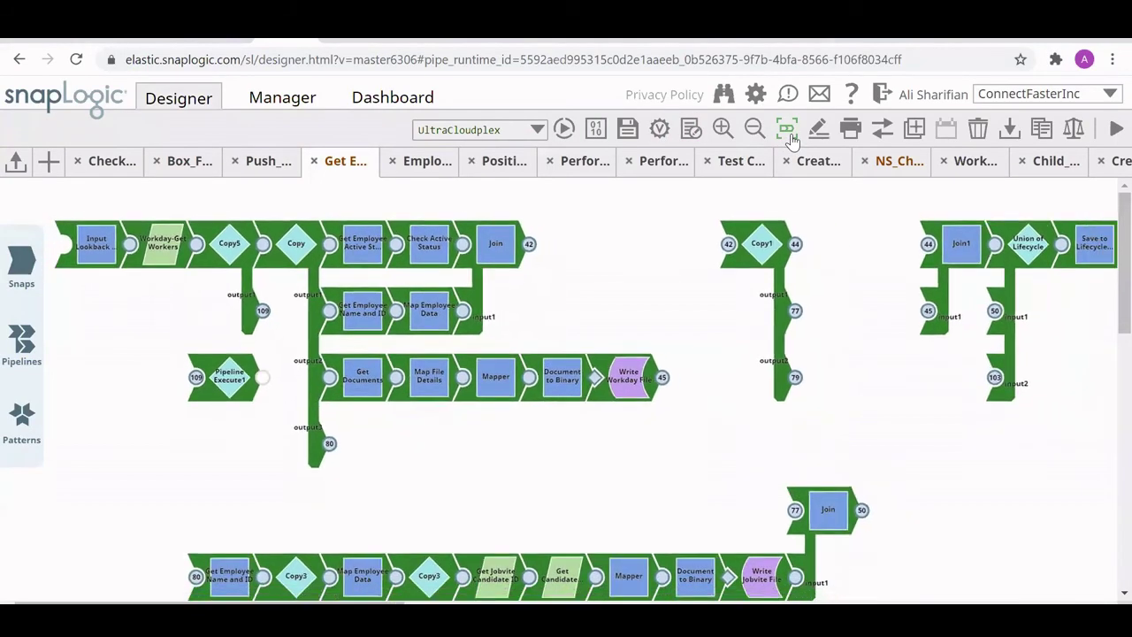
{"action": "left_click", "coordinate": [752, 129]}
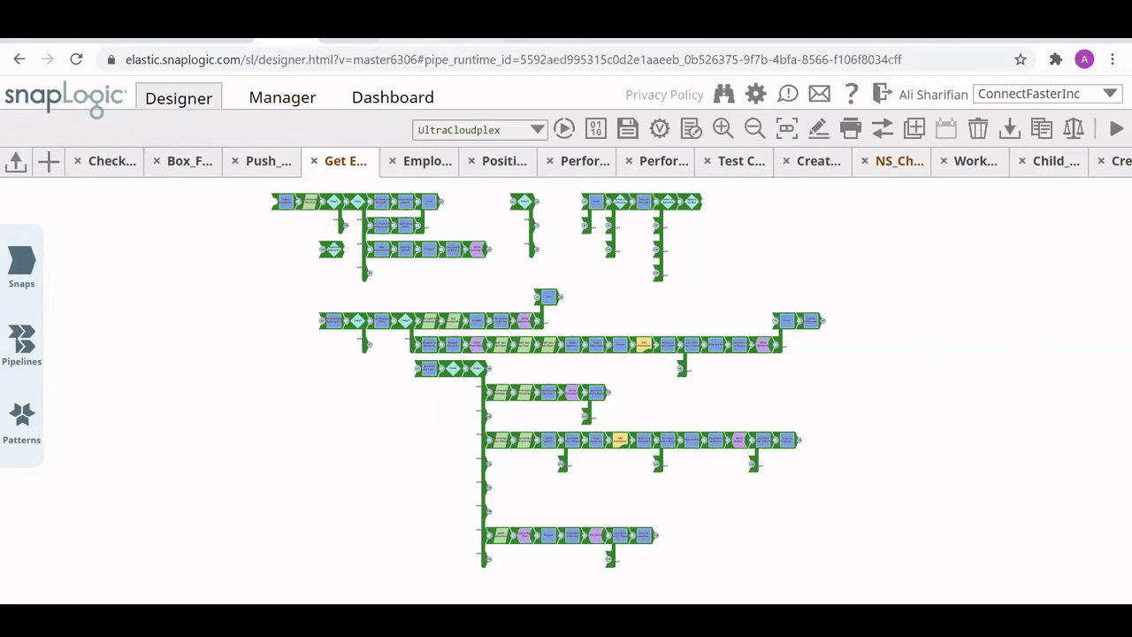
{"action": "left_click", "coordinate": [474, 38]}
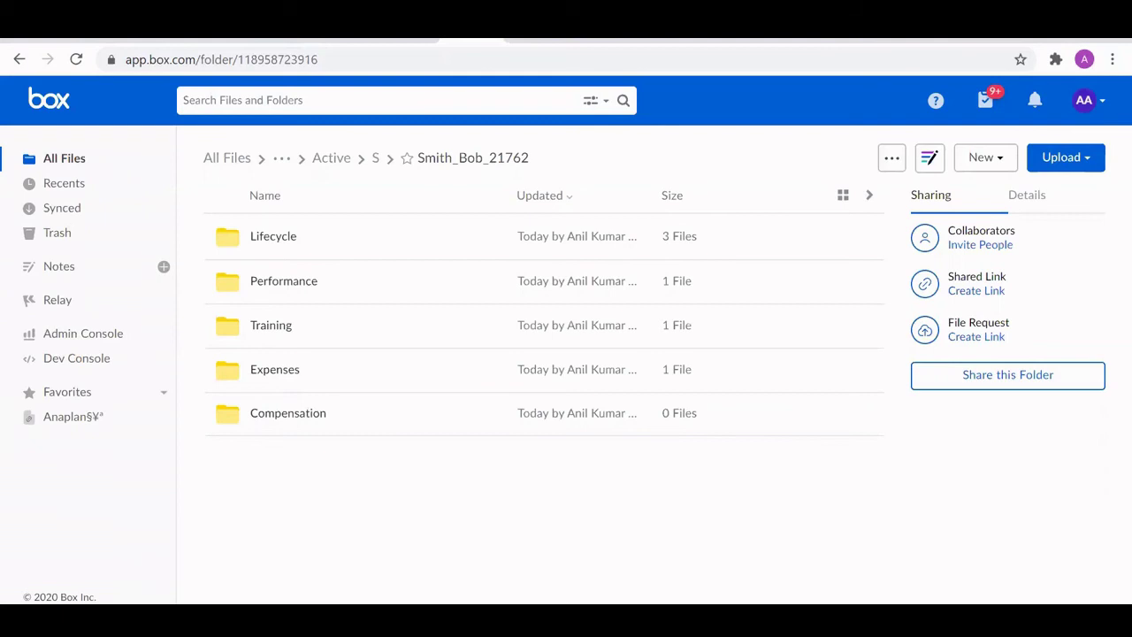
{"action": "left_click", "coordinate": [286, 40]}
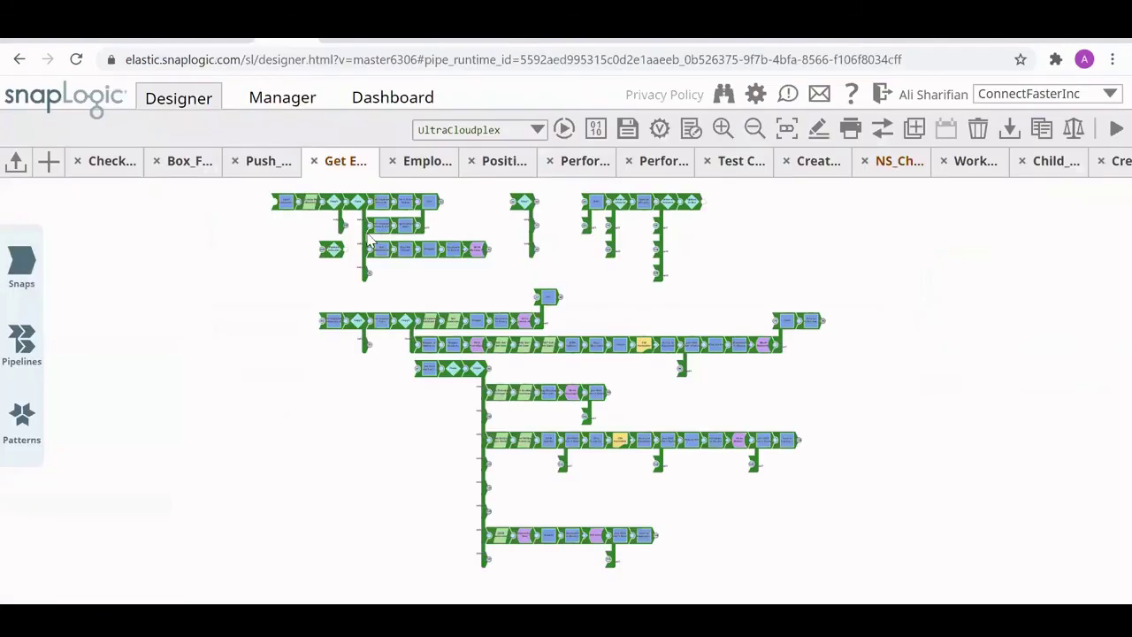